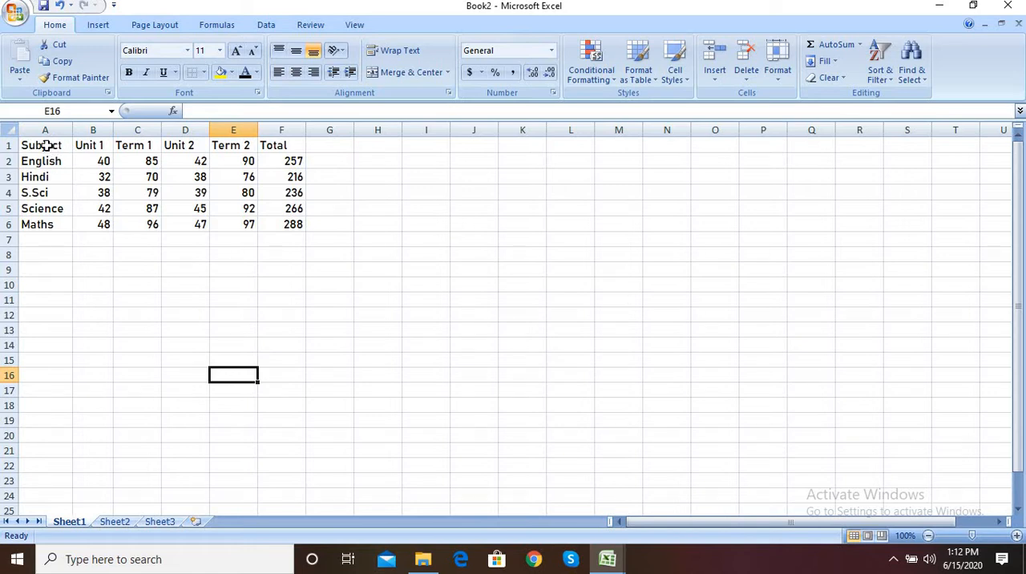
# Step: Apply all borders to the marks table in A1:F6
pyautogui.moveTo(48, 145); pyautogui.dragTo(277, 223)
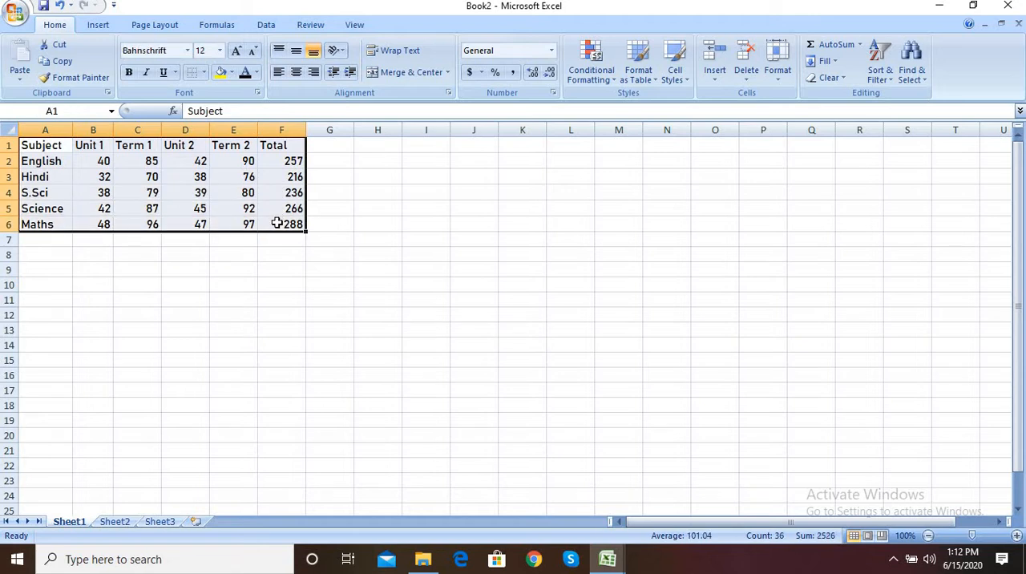
pyautogui.click(203, 73)
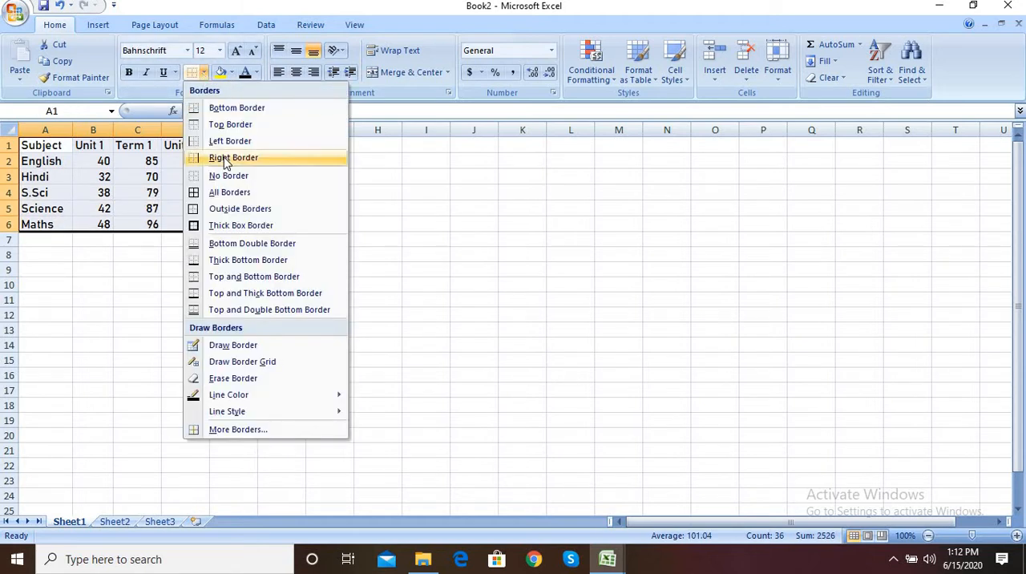
pyautogui.click(229, 192)
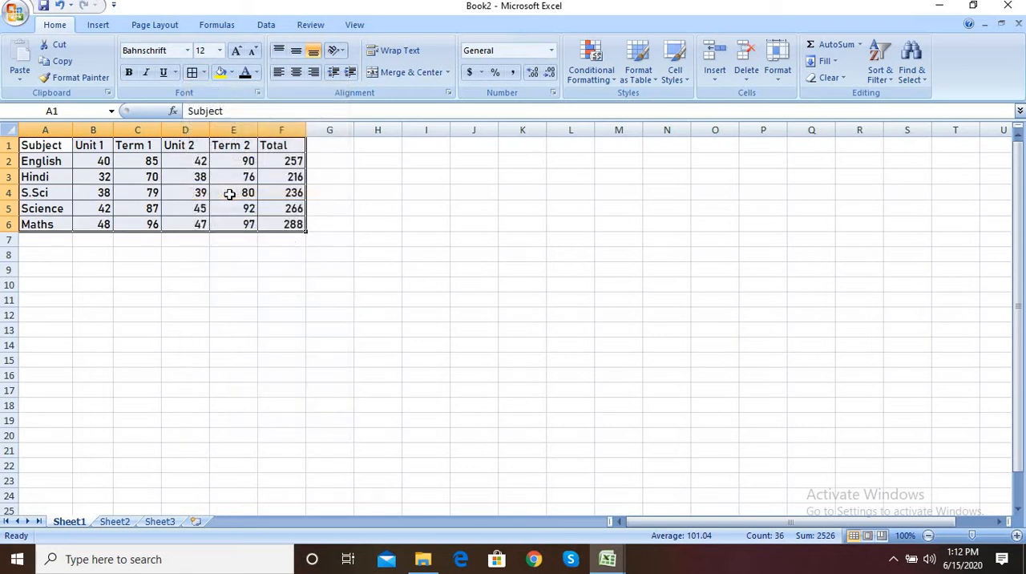
pyautogui.click(192, 282)
# Step: Change the font colour of the header row A1:F1 to red
pyautogui.moveTo(45, 145); pyautogui.dragTo(270, 149)
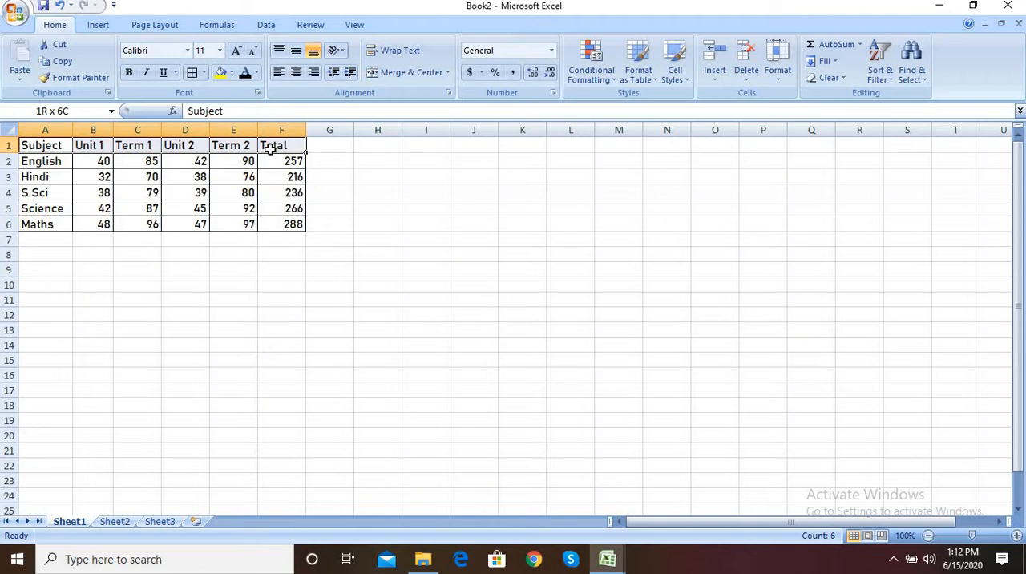
pyautogui.click(255, 73)
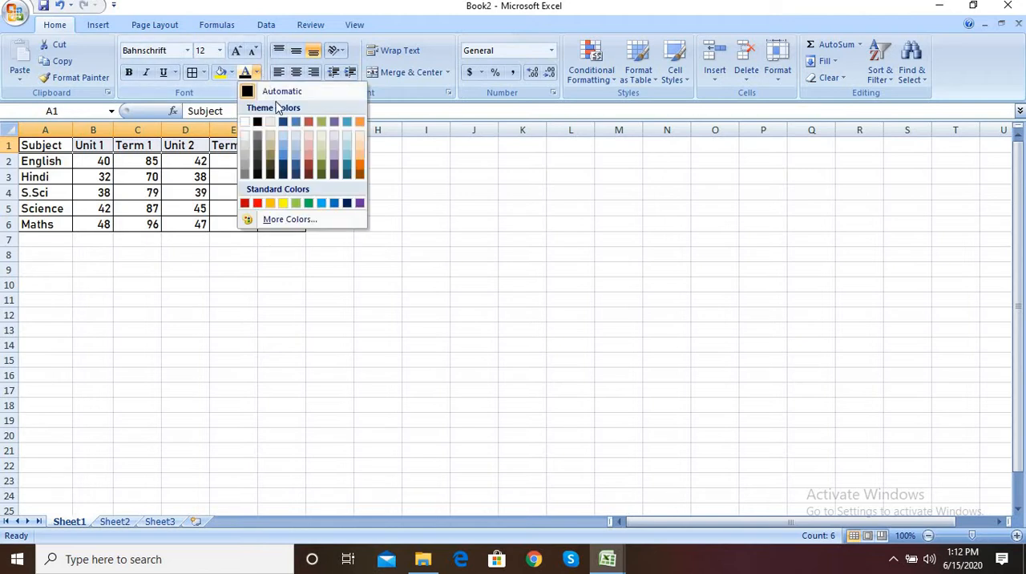
pyautogui.click(258, 202)
# Step: Change the font colour of the subject and marks cells A2:F6 to dark blue
pyautogui.click(70, 166)
pyautogui.moveTo(71, 166); pyautogui.dragTo(295, 224)
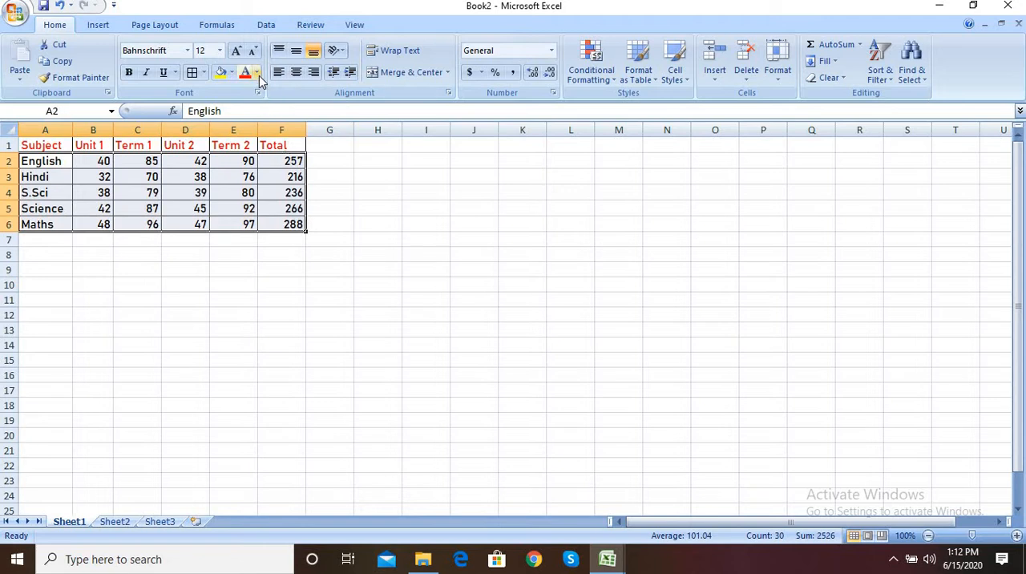
pyautogui.click(256, 73)
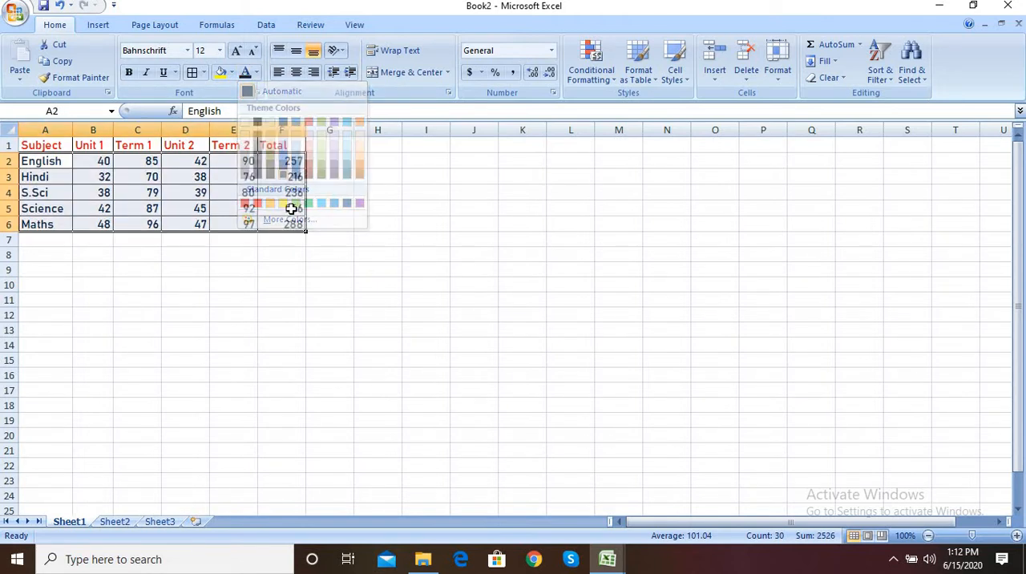
pyautogui.click(330, 327)
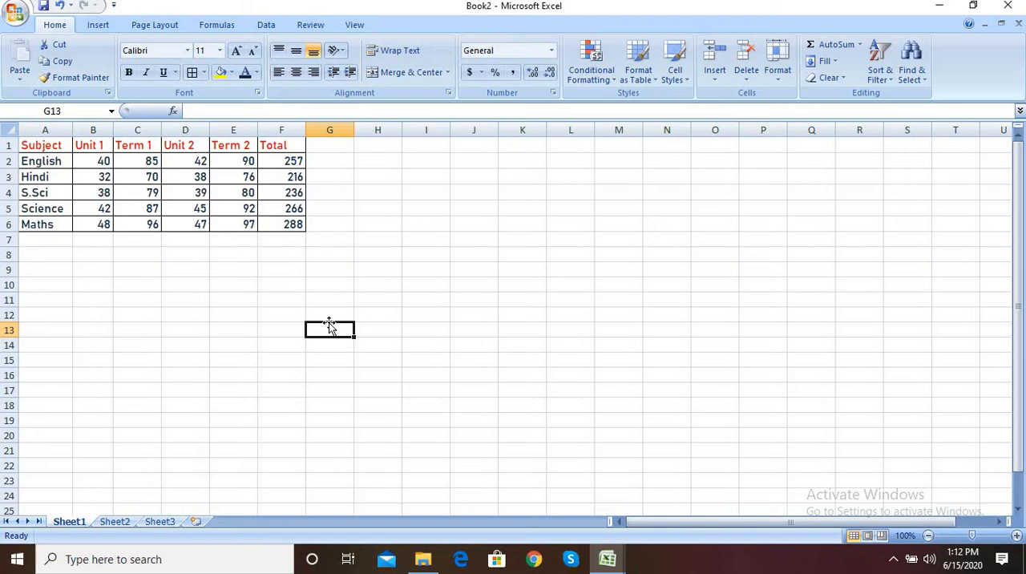
# Step: Increase the font size of the whole table A1:F6 to 14
pyautogui.click(34, 146)
pyautogui.moveTo(135, 156); pyautogui.dragTo(264, 233)
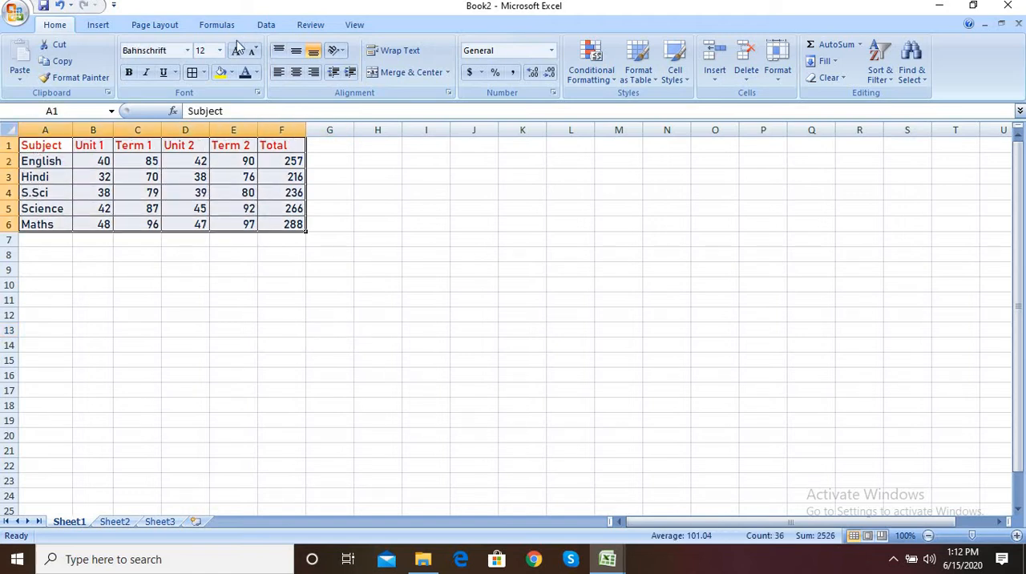
pyautogui.click(237, 51)
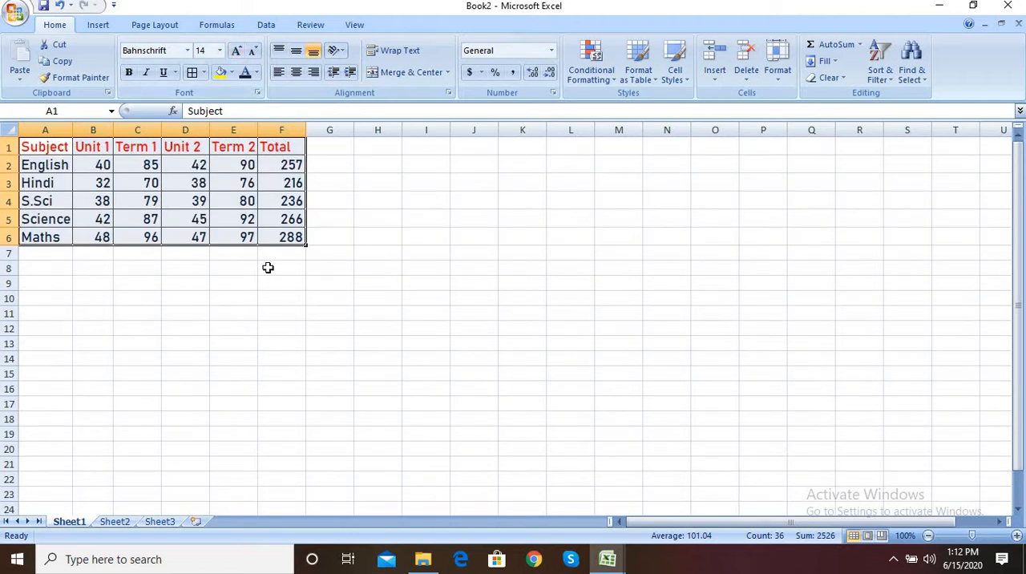
pyautogui.click(270, 318)
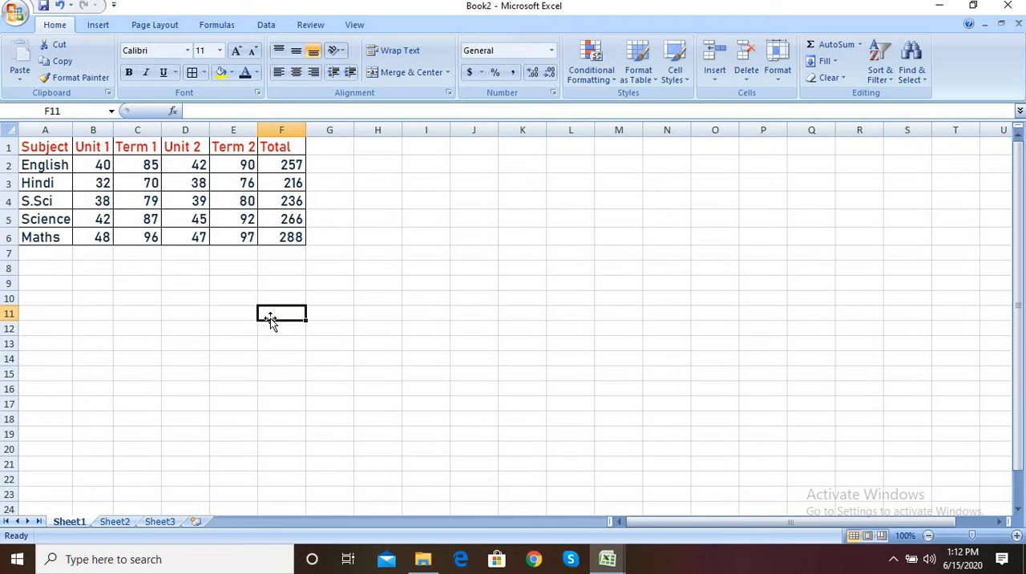
pyautogui.moveTo(52, 147); pyautogui.dragTo(295, 232)
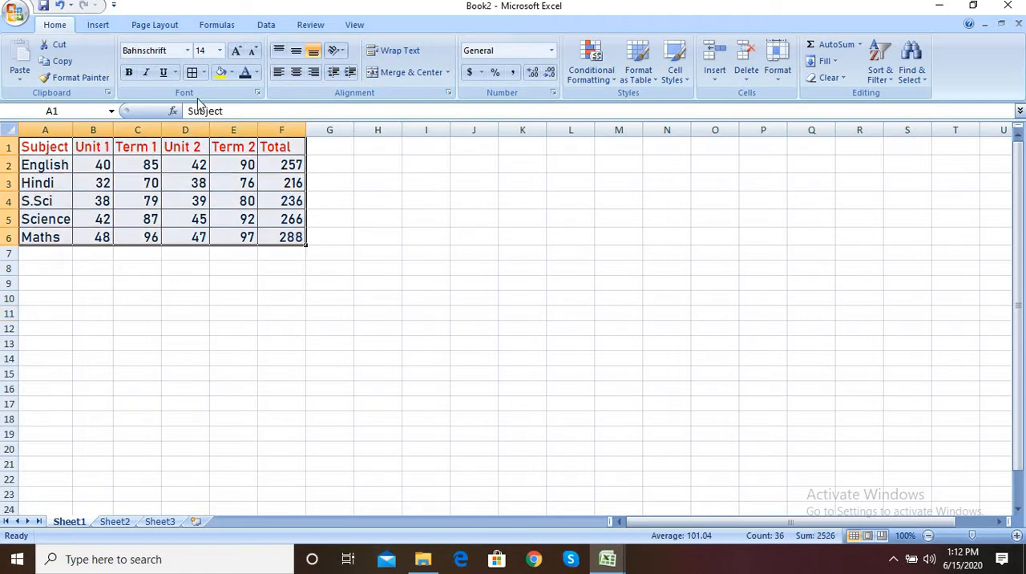
pyautogui.click(188, 51)
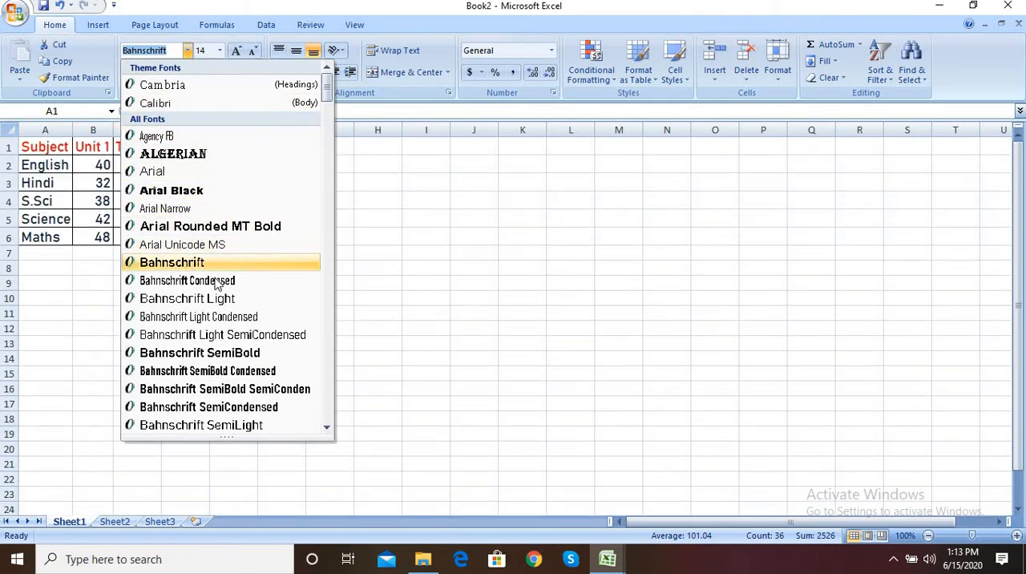
pyautogui.click(363, 287)
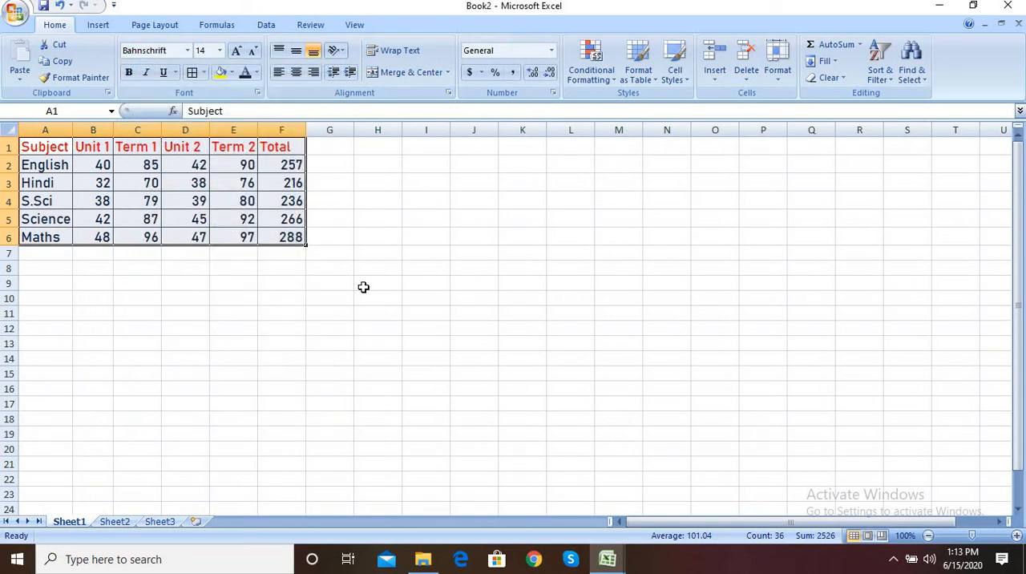
pyautogui.click(105, 29)
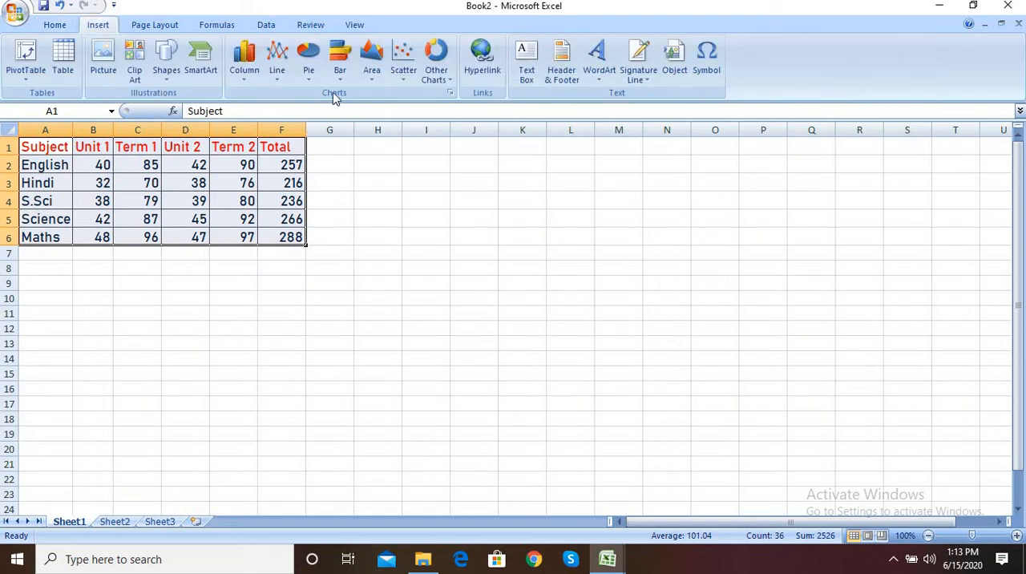
pyautogui.click(246, 76)
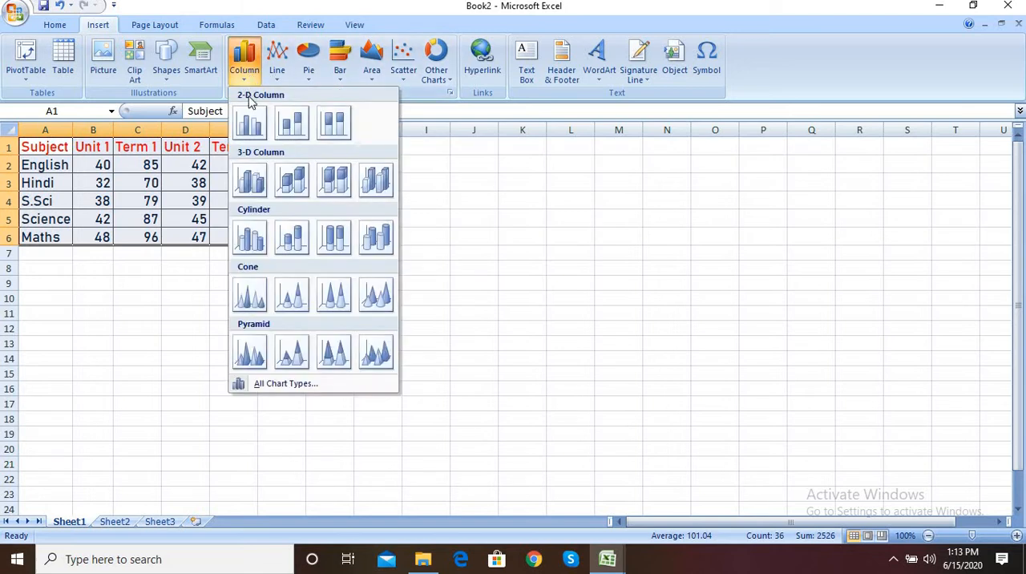
pyautogui.click(479, 206)
pyautogui.click(479, 206)
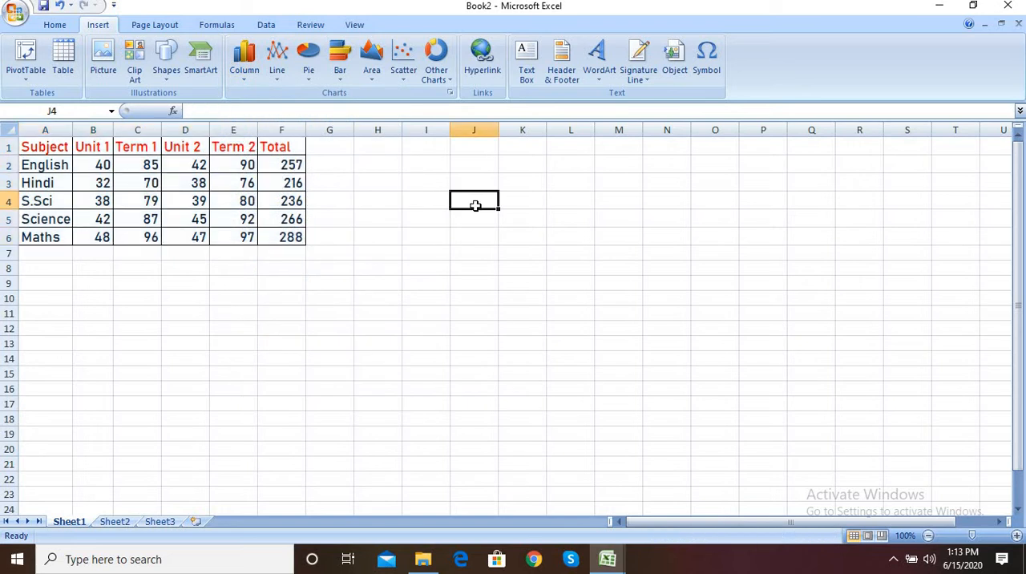
# Step: Insert a 2-D clustered column chart from the table A1:F6 and shift it slightly further away from the table
pyautogui.click(46, 143)
pyautogui.moveTo(172, 182); pyautogui.dragTo(272, 234)
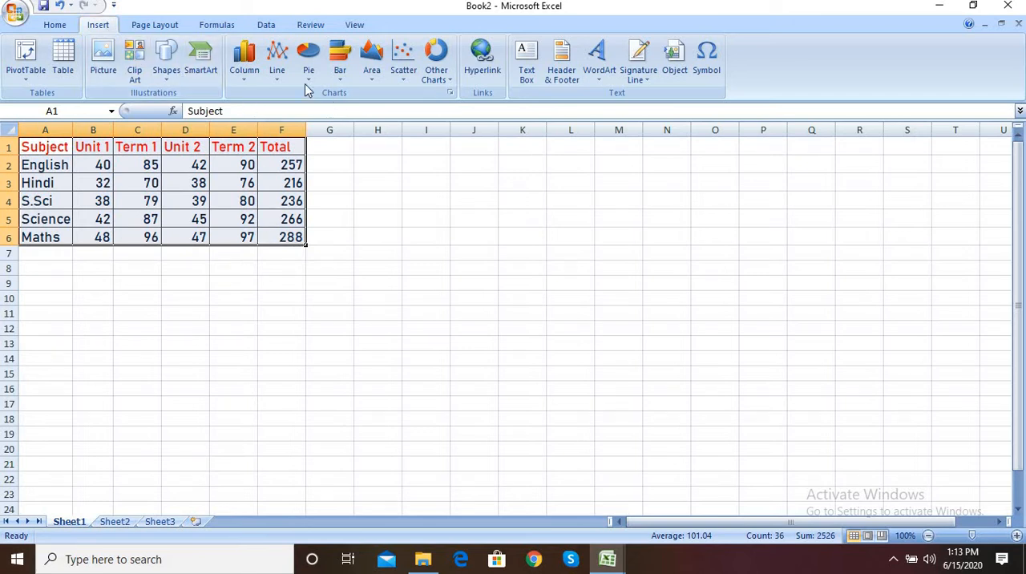
pyautogui.click(239, 79)
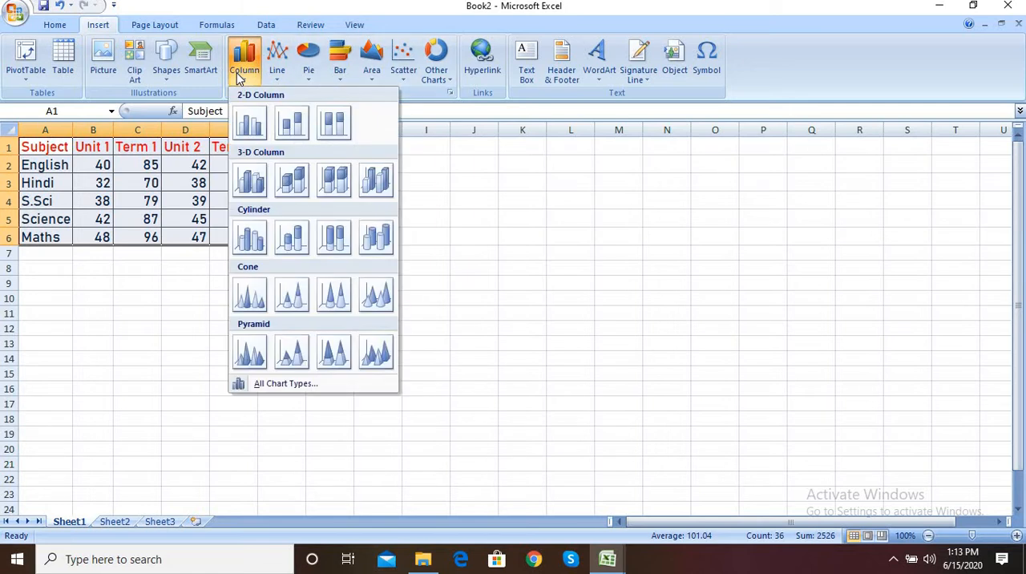
pyautogui.click(251, 125)
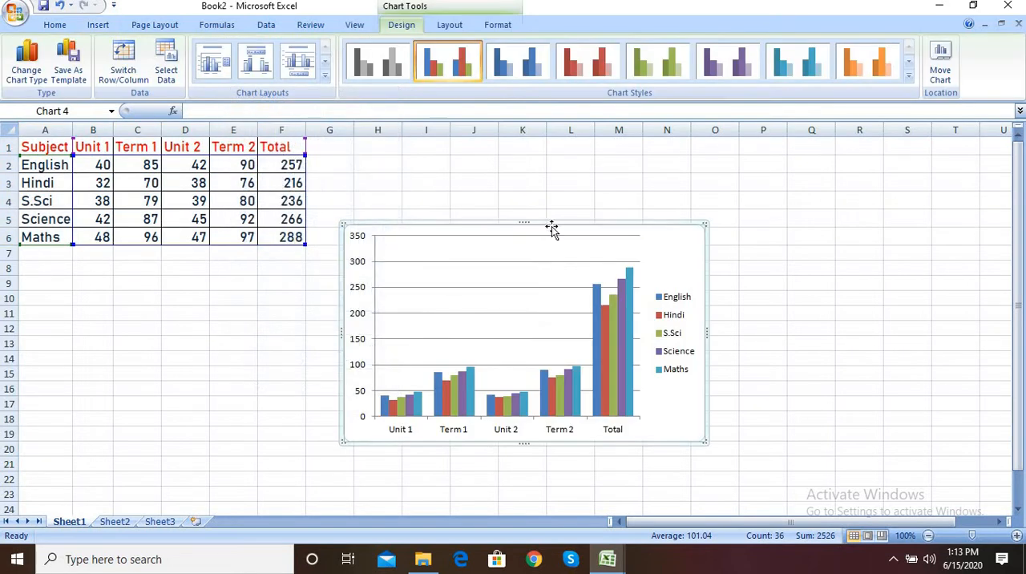
pyautogui.moveTo(551, 228); pyautogui.dragTo(616, 227)
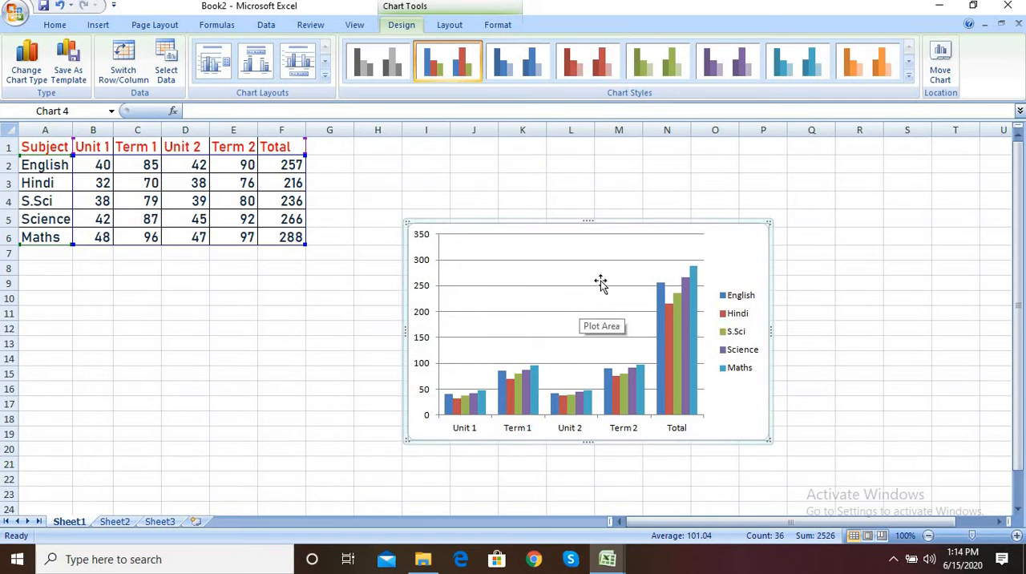
pyautogui.moveTo(600, 284); pyautogui.dragTo(722, 191)
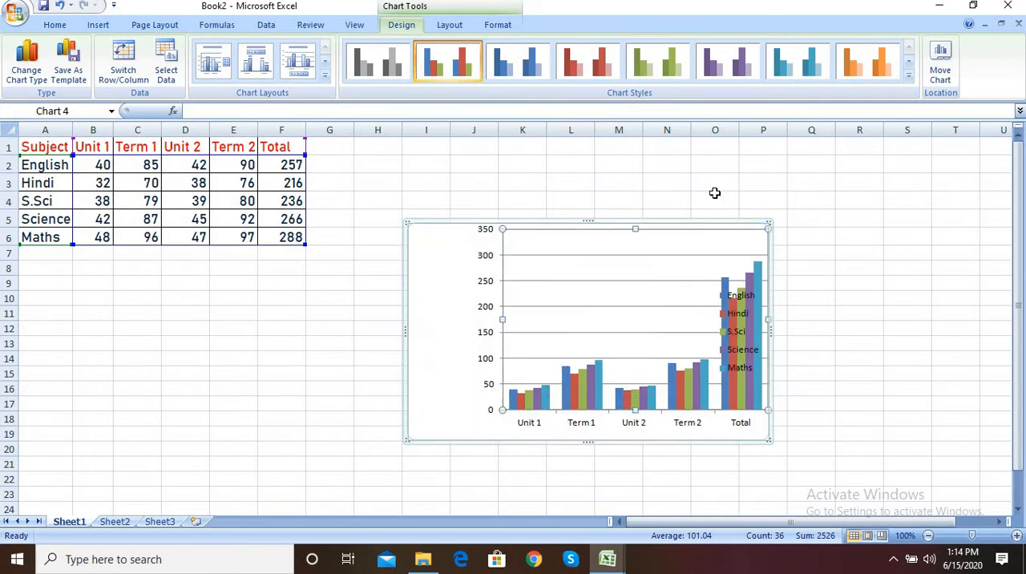
pyautogui.hotkey('ctrl', 'z')
pyautogui.click(702, 206)
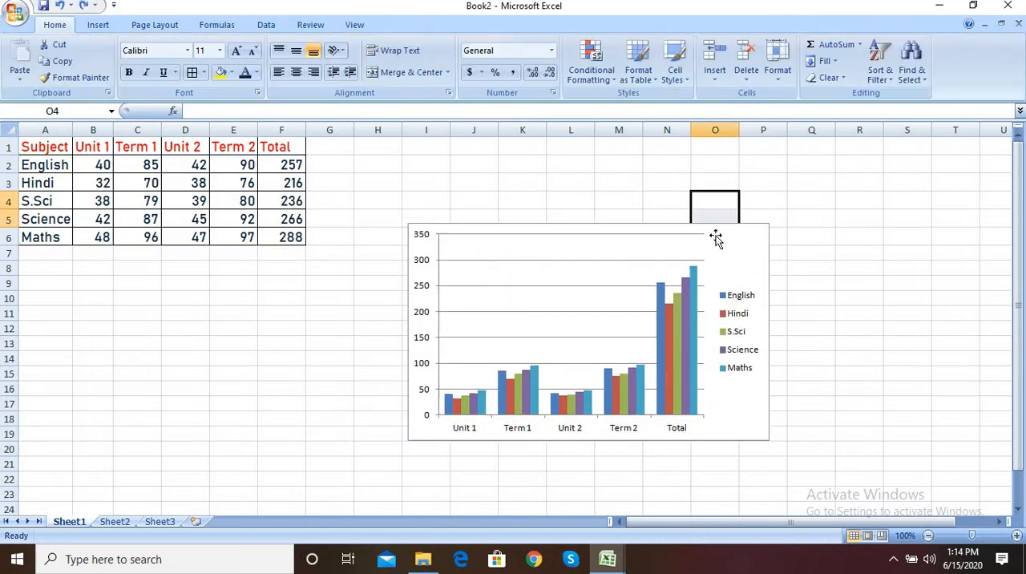
# Step: Move the column chart up and to the right, with its upper-left corner near cell K1
pyautogui.click(730, 231)
pyautogui.moveTo(737, 224); pyautogui.dragTo(835, 153)
pyautogui.click(427, 323)
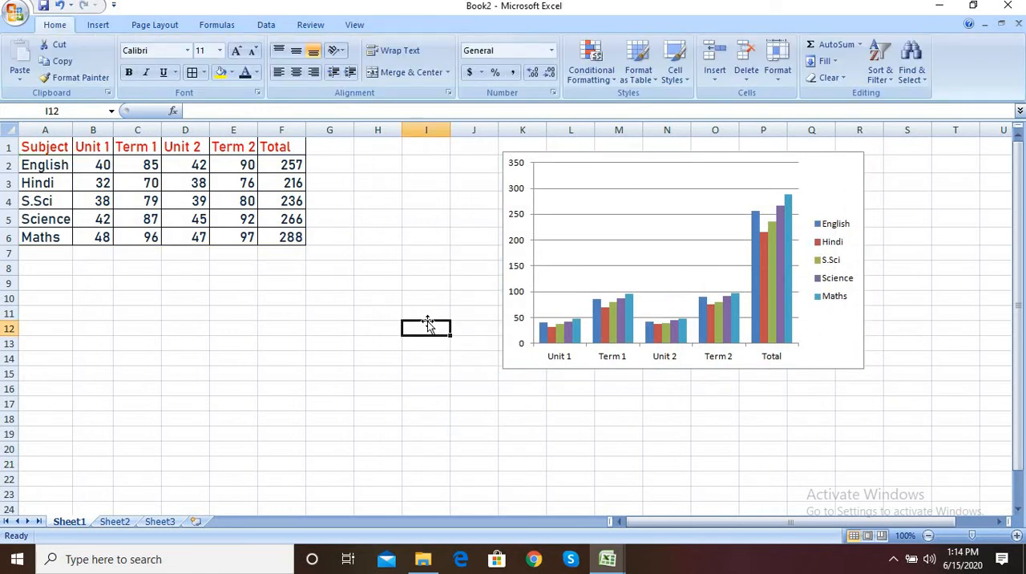
# Step: Insert a basic radar chart from the table A1:F6 and place it below the table, starting near cell B9
pyautogui.moveTo(50, 147); pyautogui.dragTo(278, 232)
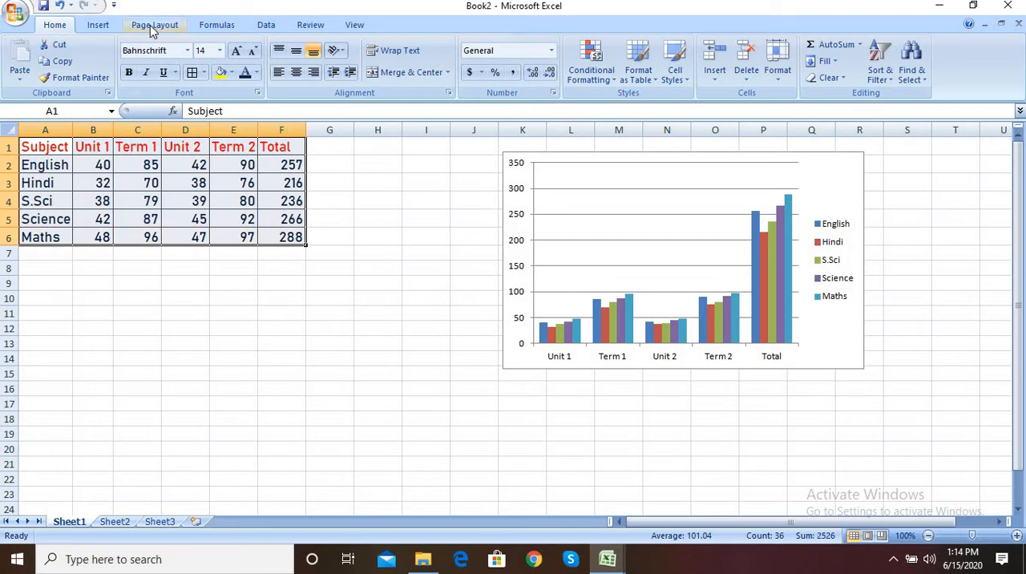
pyautogui.click(115, 26)
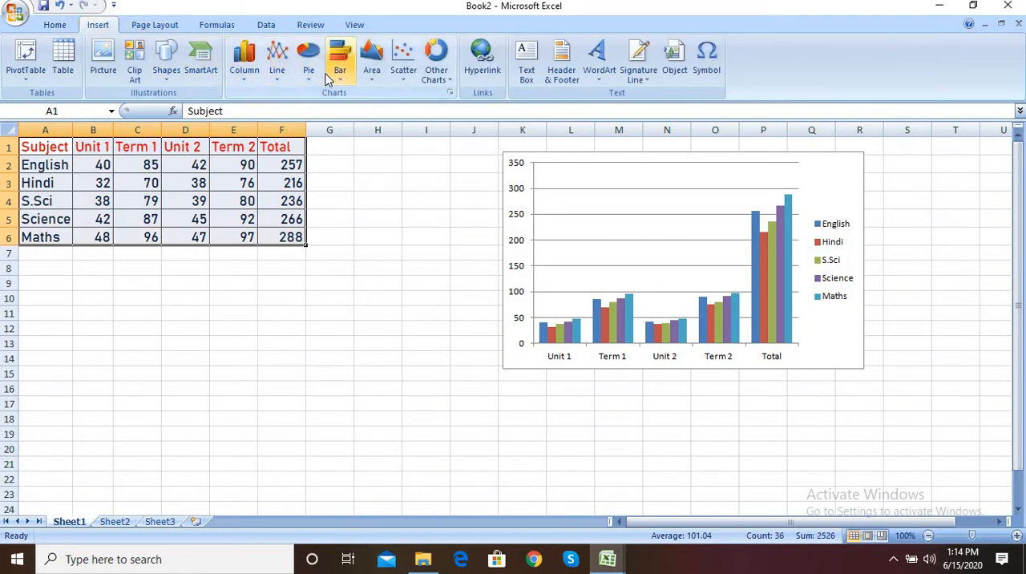
pyautogui.click(449, 94)
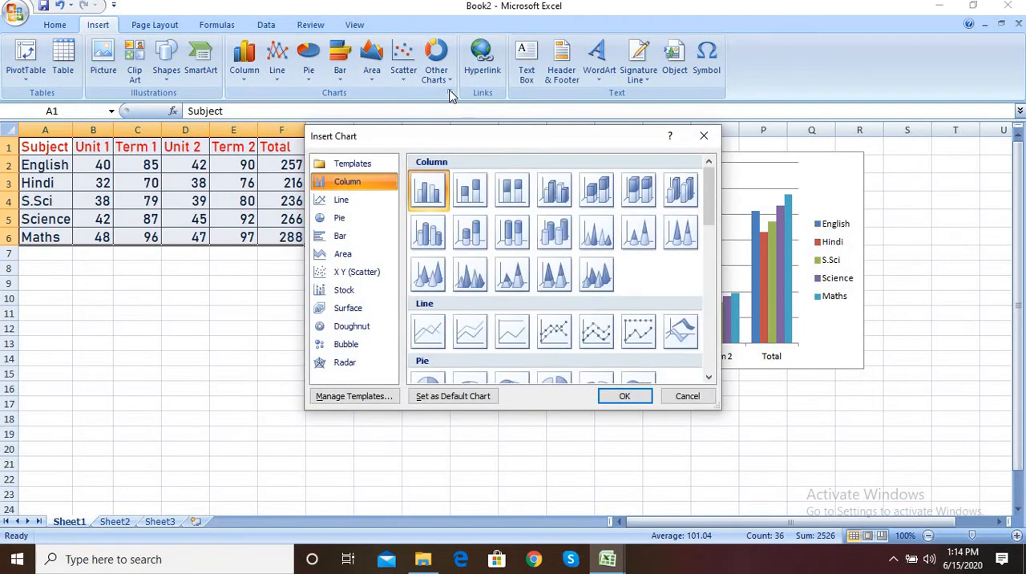
pyautogui.click(704, 136)
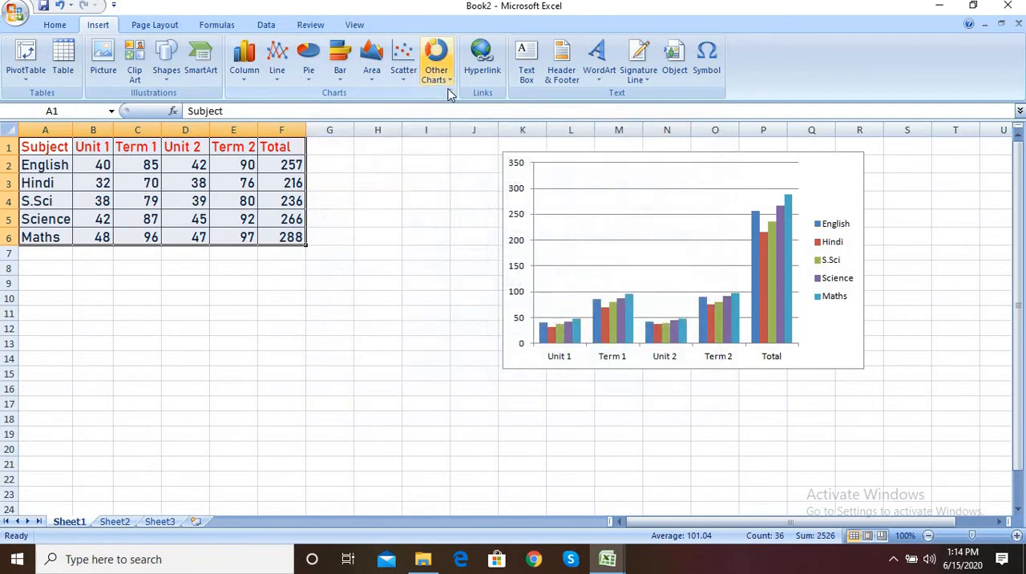
pyautogui.click(451, 87)
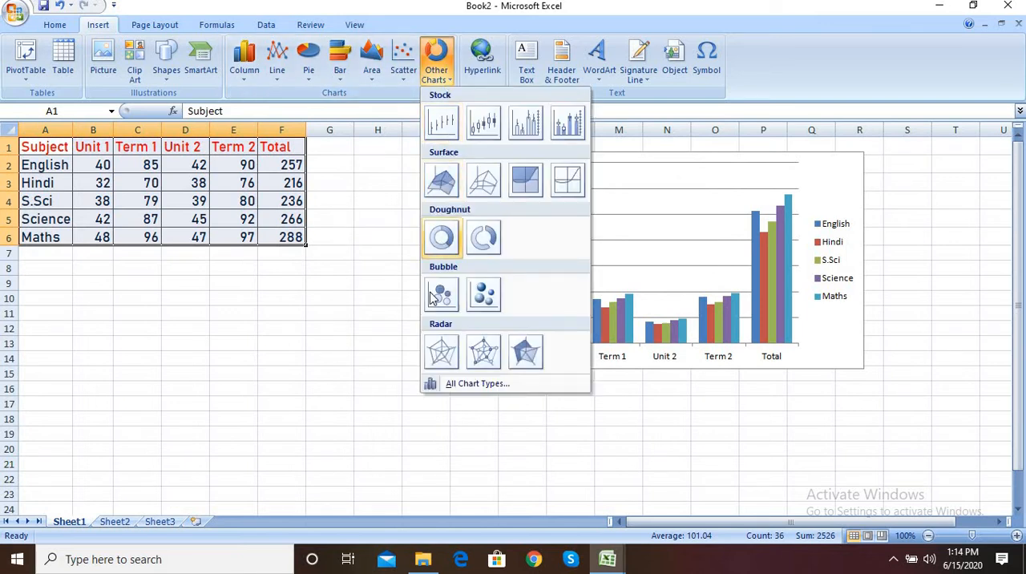
pyautogui.click(442, 351)
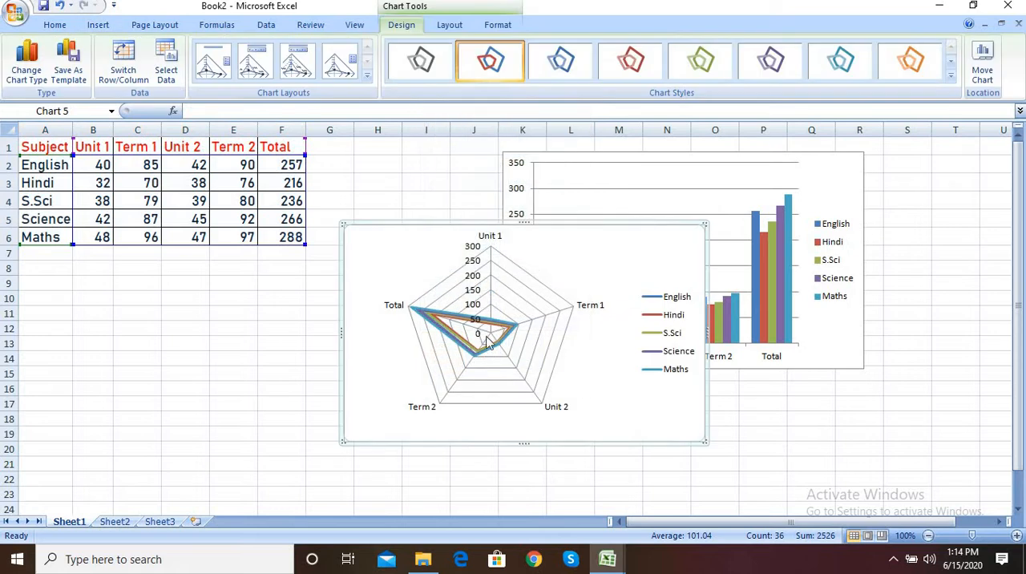
pyautogui.moveTo(607, 234); pyautogui.dragTo(358, 313)
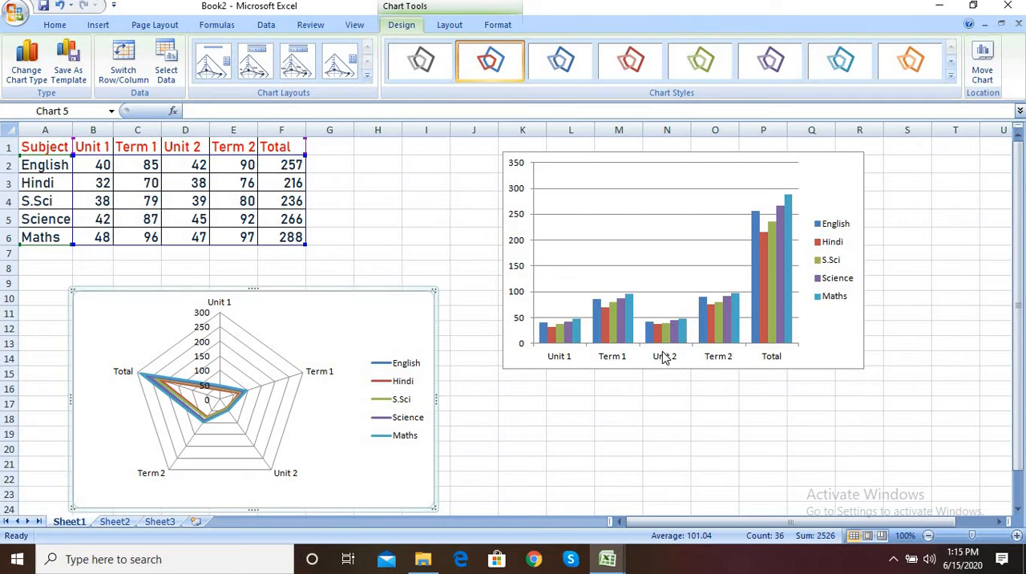
# Step: Add a centered overlay title to the column chart
pyautogui.click(675, 266)
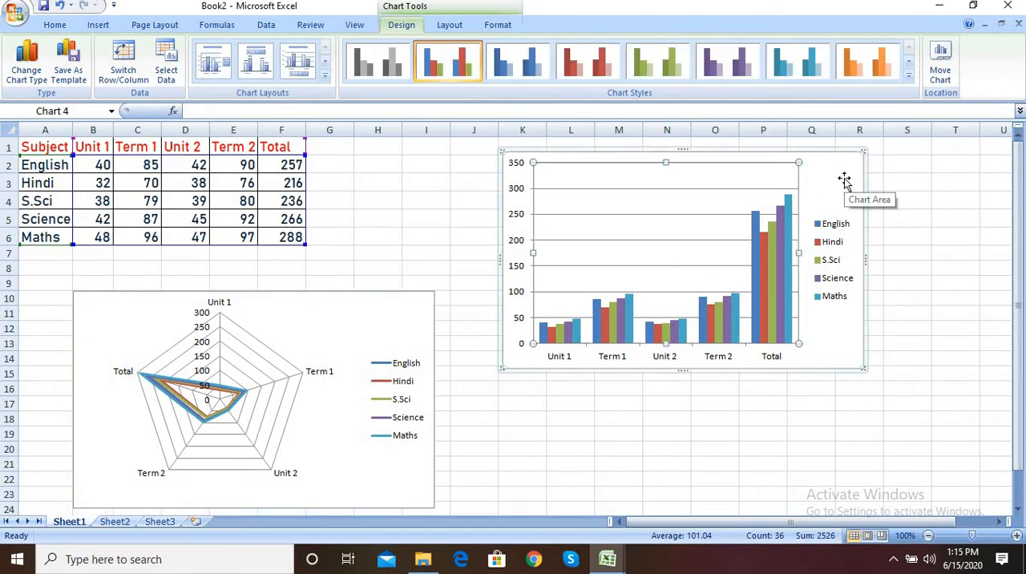
pyautogui.click(455, 27)
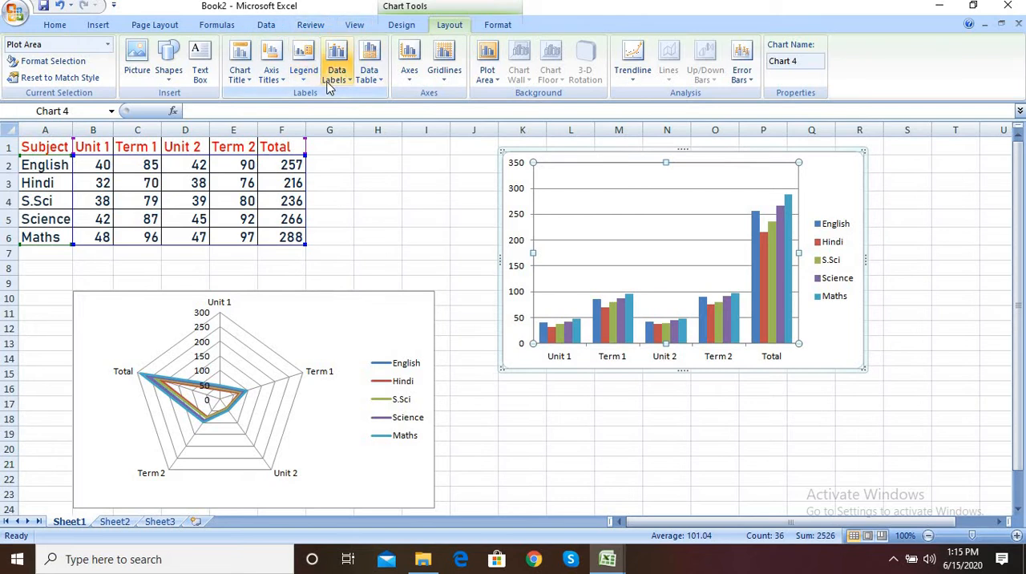
pyautogui.click(248, 78)
pyautogui.click(270, 132)
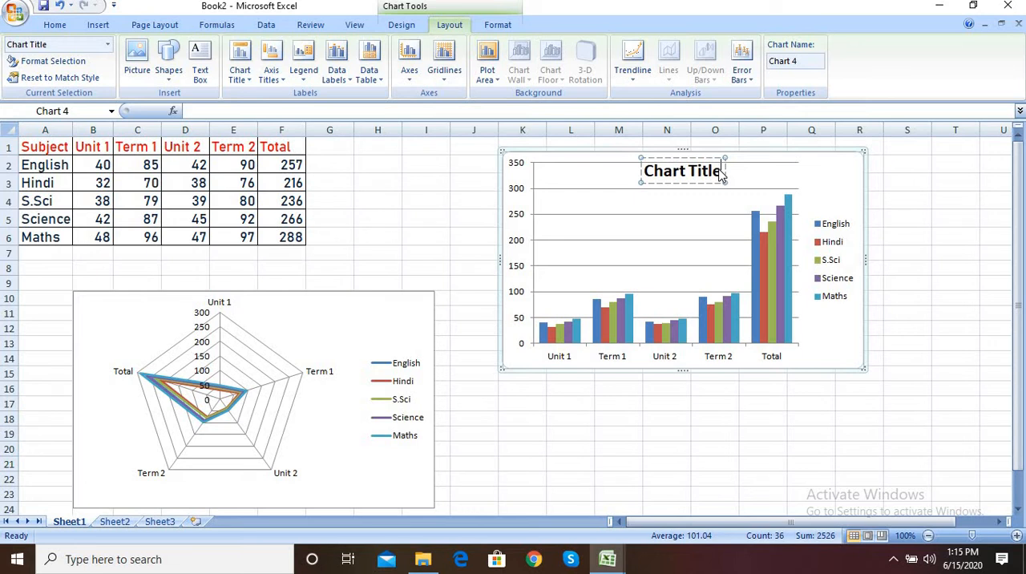
# Step: Replace the placeholder title text of the column chart with "Column Chart"
pyautogui.press('BackSpace')
pyautogui.press('BackSpace')
pyautogui.press('BackSpace')
pyautogui.press('BackSpace')
pyautogui.press('BackSpace')
pyautogui.press('BackSpace')
pyautogui.press('BackSpace')
pyautogui.press('BackSpace')
pyautogui.press('BackSpace')
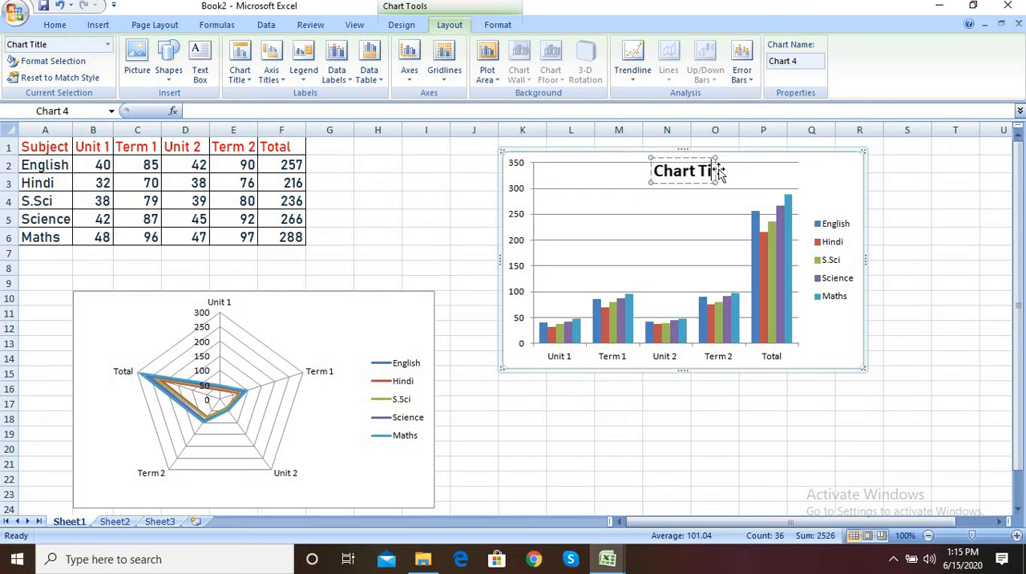
pyautogui.press('BackSpace')
pyautogui.press('BackSpace')
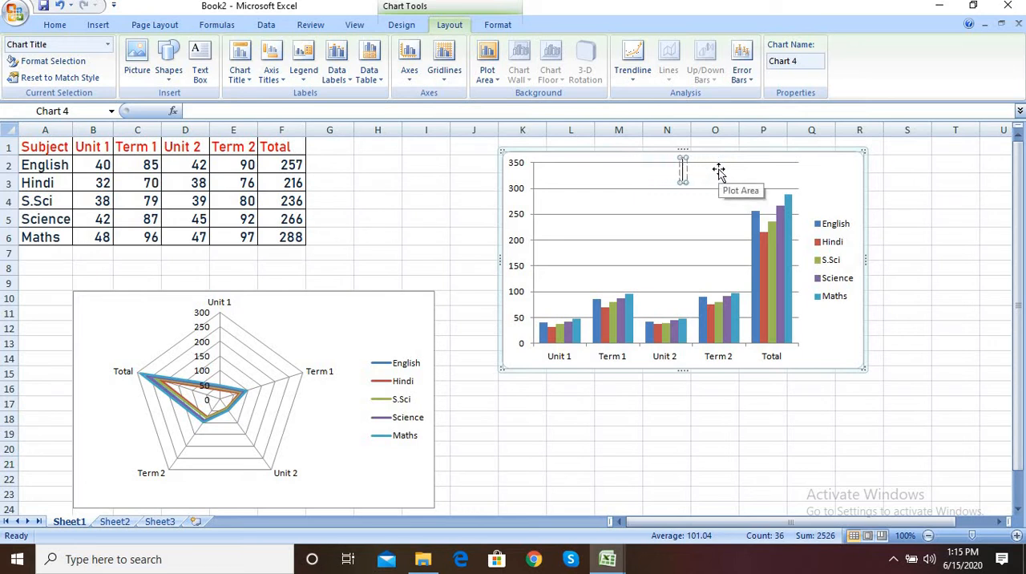
pyautogui.write('Colum')
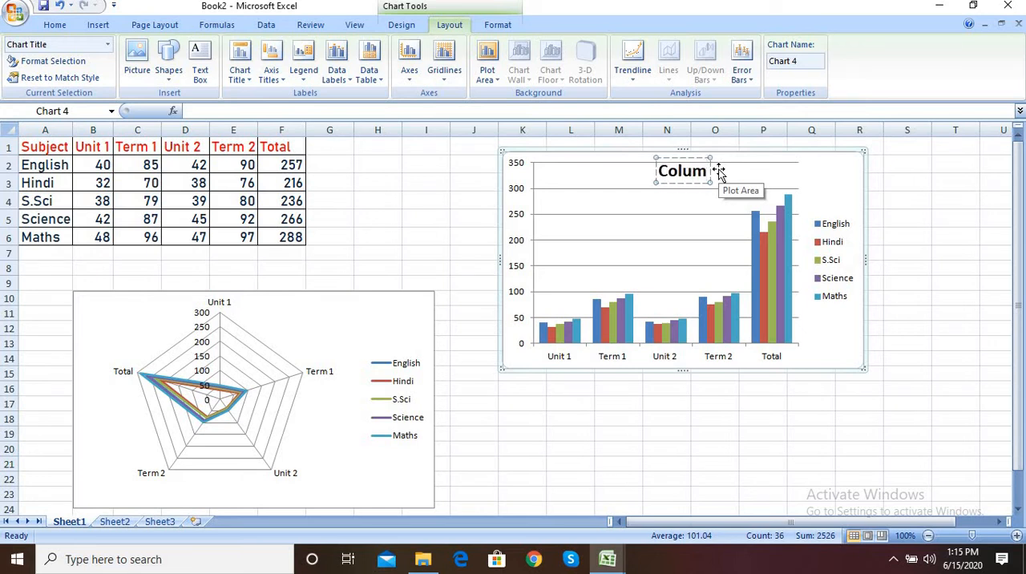
pyautogui.write('n')
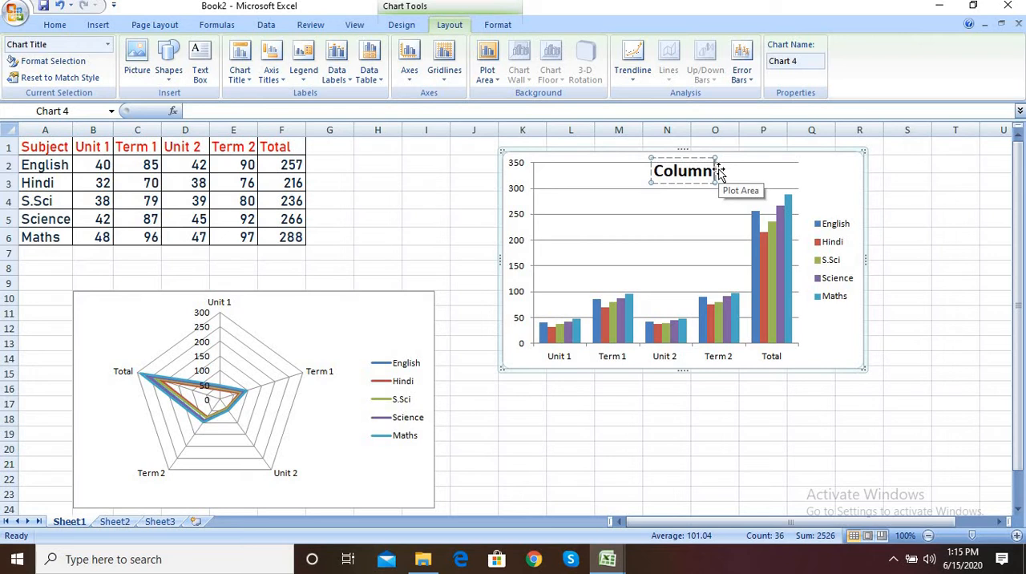
pyautogui.write(' Chart')
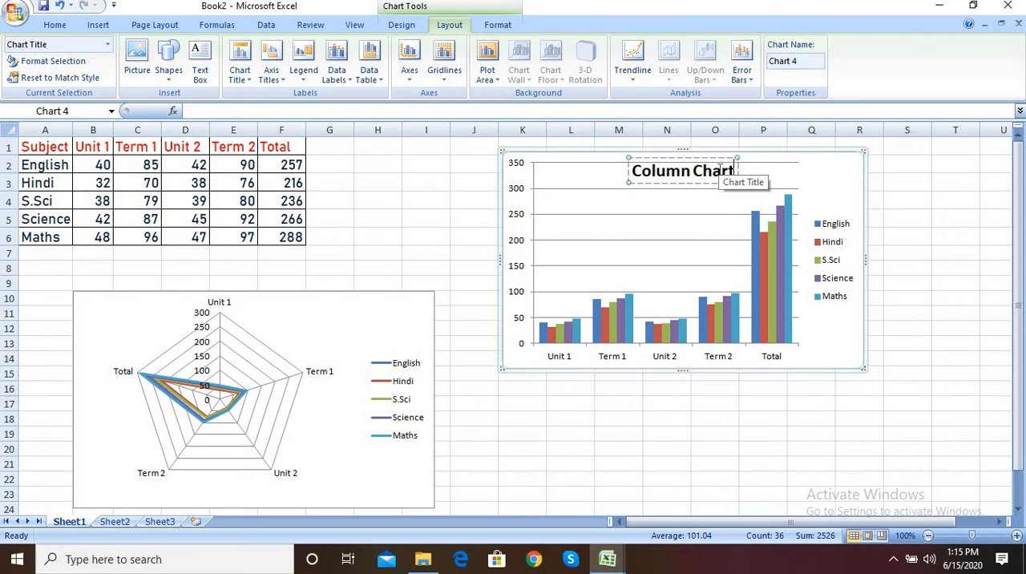
pyautogui.click(678, 211)
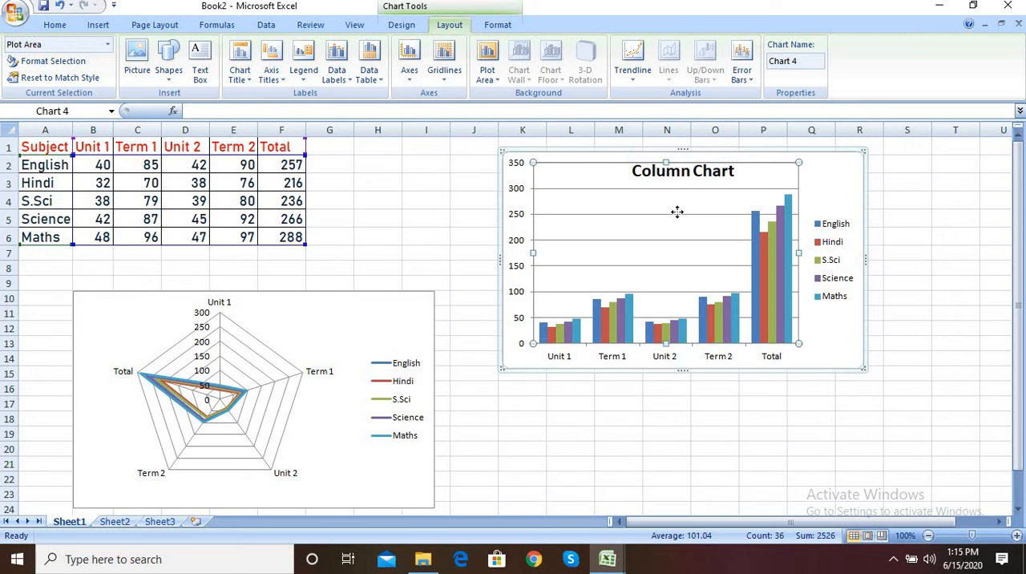
# Step: Add a primary horizontal axis title below the axis of the column chart
pyautogui.click(272, 69)
pyautogui.moveTo(301, 96)
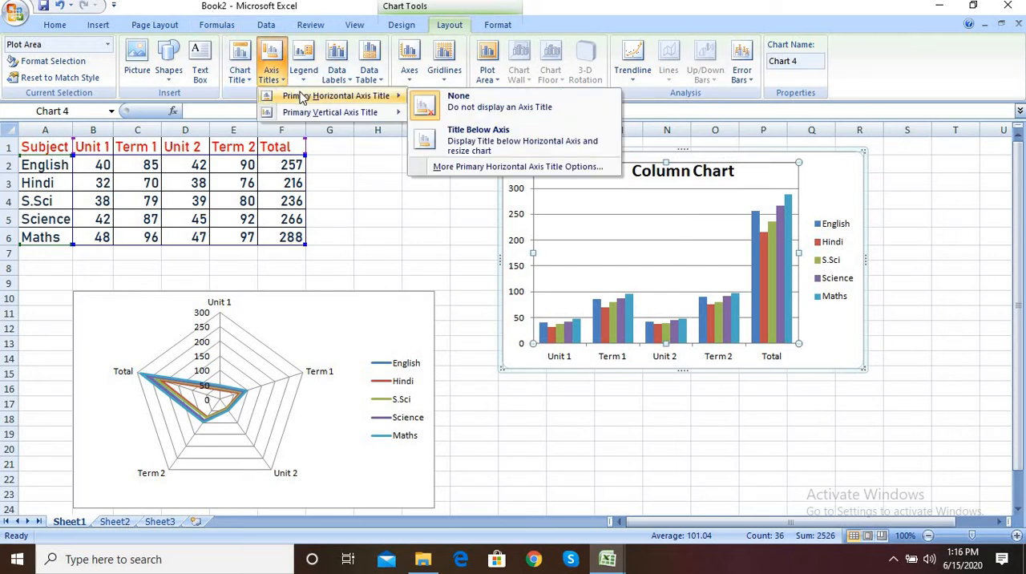
pyautogui.click(536, 138)
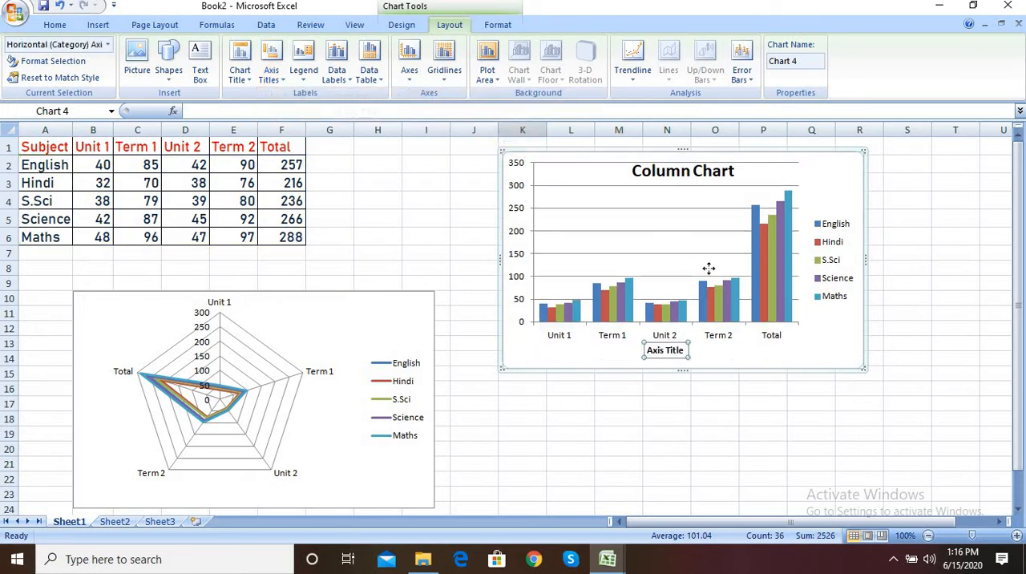
# Step: Change the column chart's horizontal axis title text to "Exams"
pyautogui.click(683, 356)
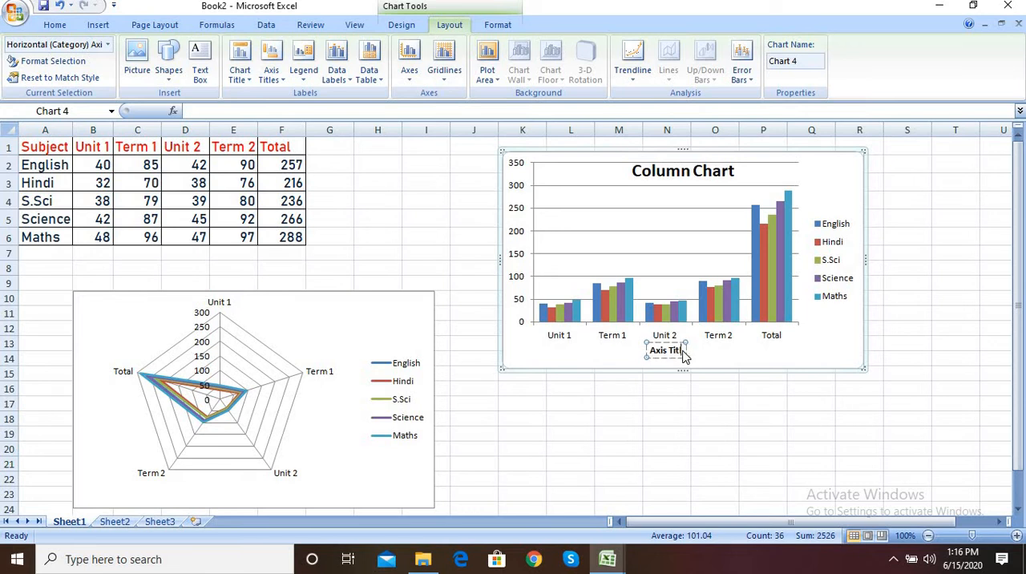
pyautogui.press('BackSpace')
pyautogui.press('BackSpace')
pyautogui.press('BackSpace')
pyautogui.press('BackSpace')
pyautogui.press('BackSpace')
pyautogui.press('BackSpace')
pyautogui.press('BackSpace')
pyautogui.press('BackSpace')
pyautogui.press('BackSpace')
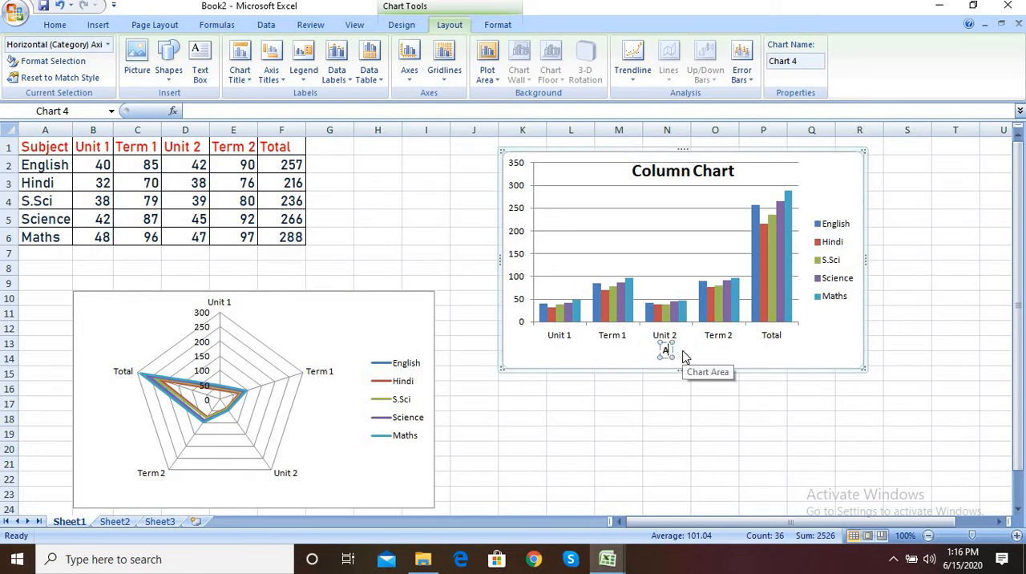
pyautogui.press('BackSpace')
pyautogui.write('B')
pyautogui.write('x')
pyautogui.write('am')
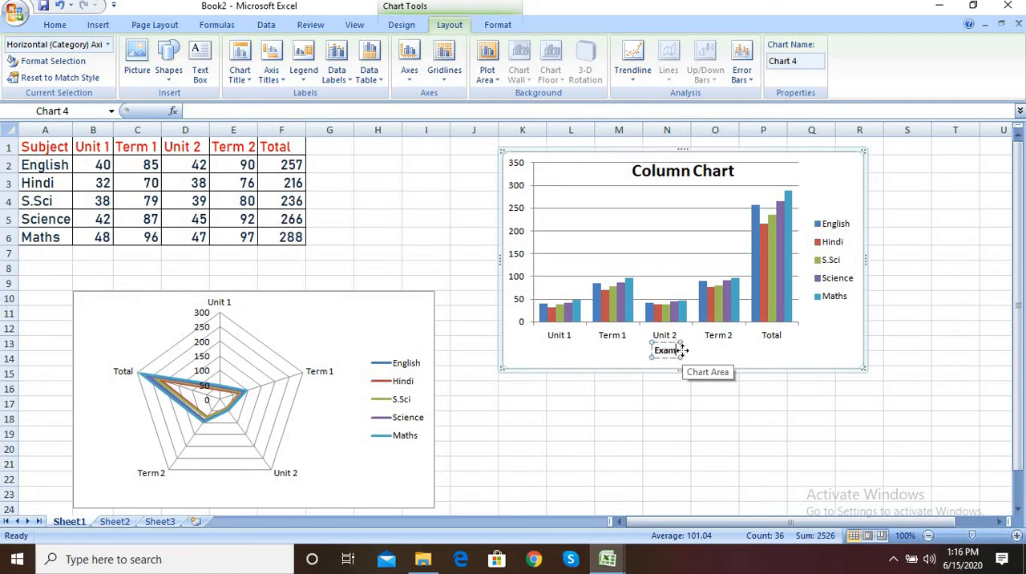
pyautogui.write('s')
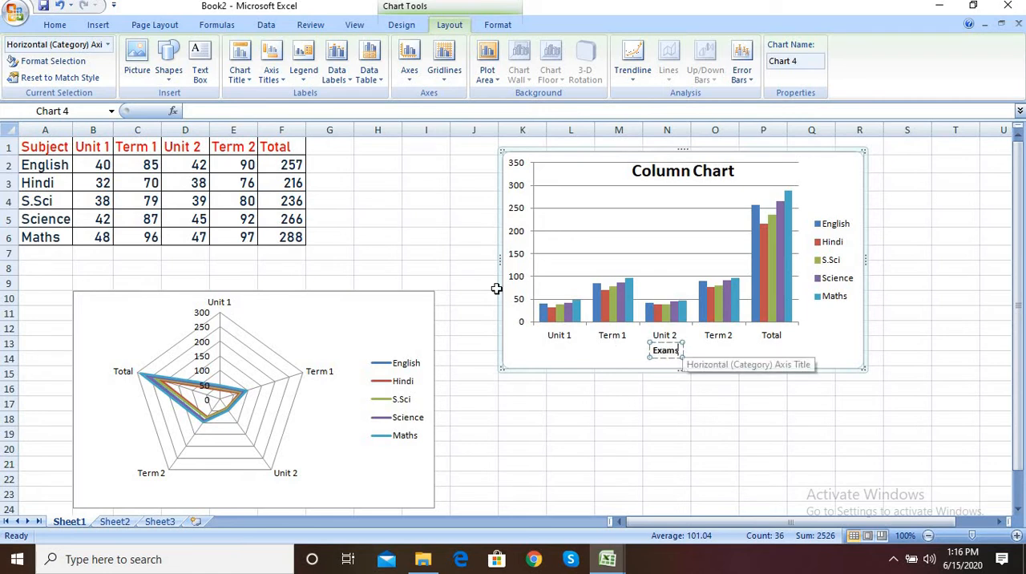
pyautogui.click(527, 256)
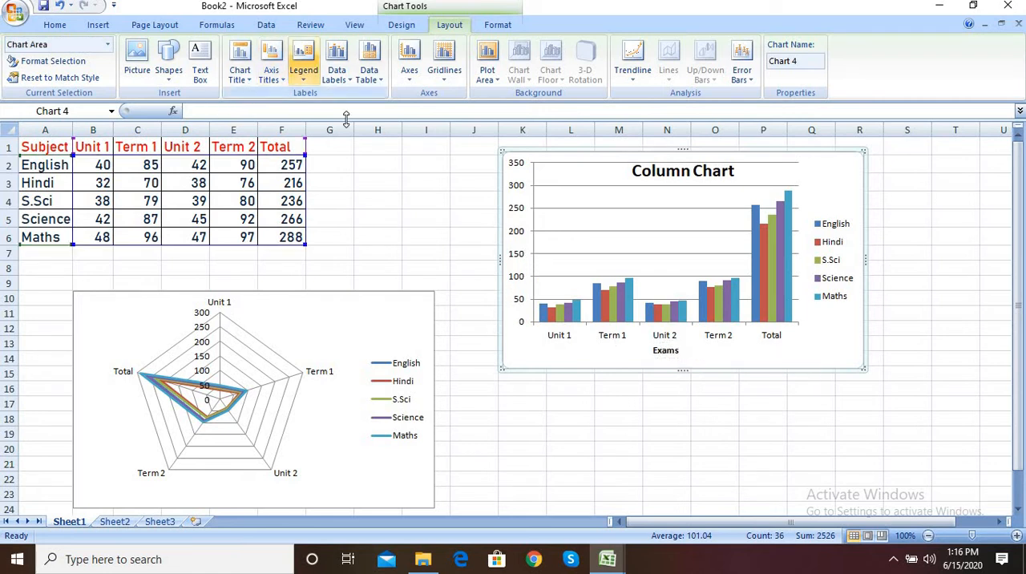
# Step: Add a rotated primary vertical axis title to the column chart
pyautogui.click(609, 194)
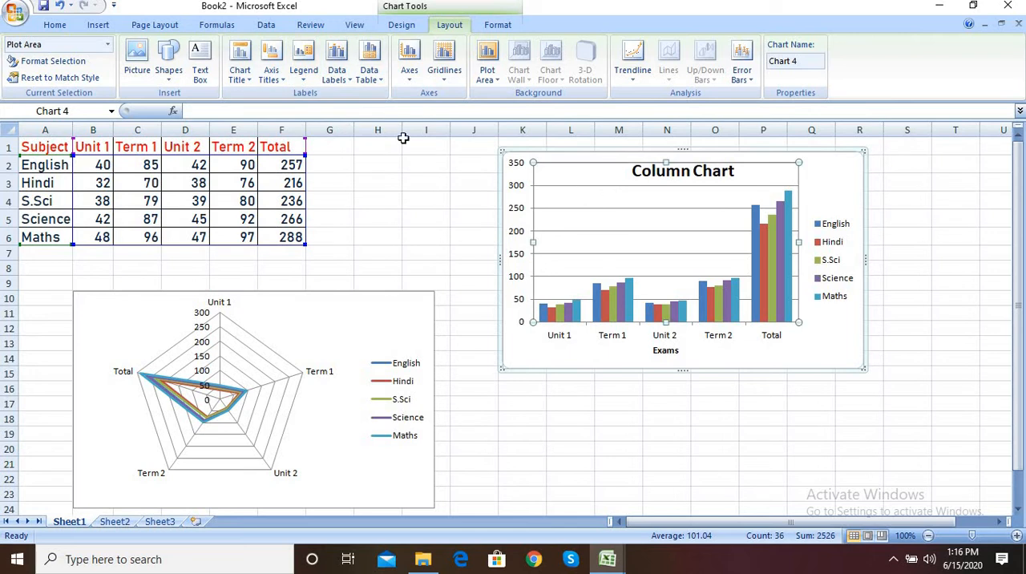
pyautogui.click(282, 82)
pyautogui.moveTo(298, 113)
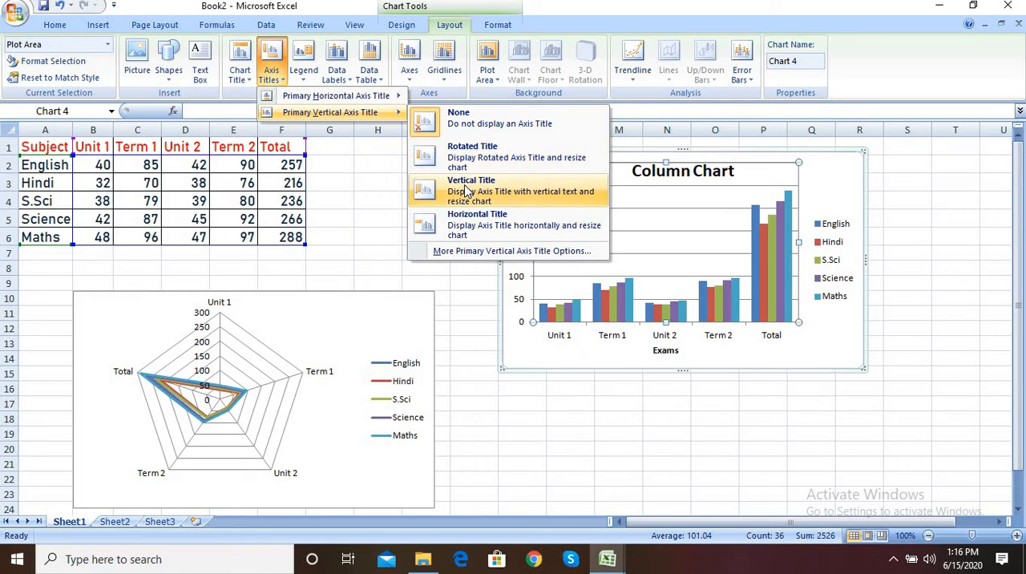
pyautogui.click(463, 158)
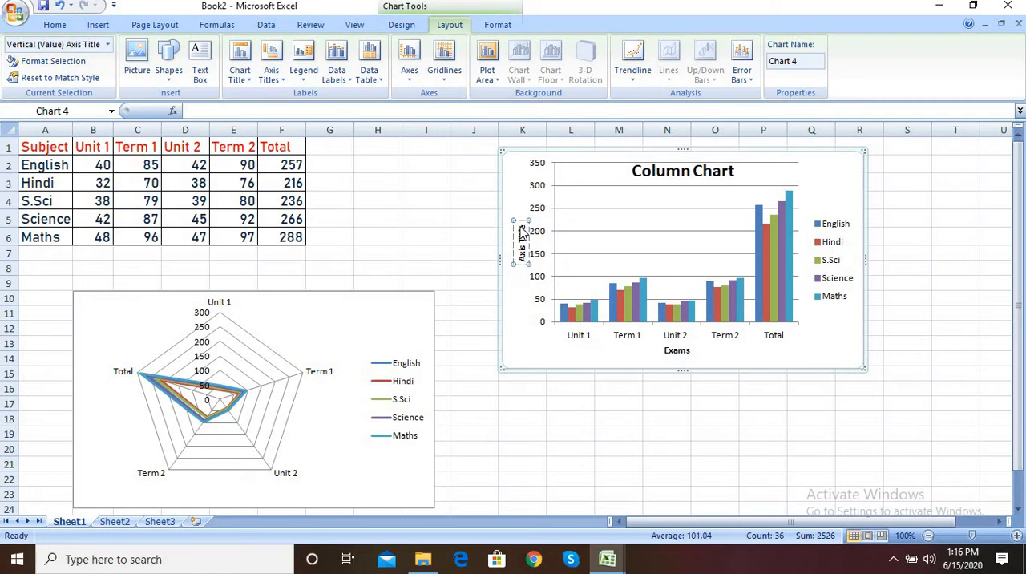
# Step: Change the column chart's vertical axis title text to "Marks"
pyautogui.press('BackSpace')
pyautogui.press('BackSpace')
pyautogui.press('BackSpace')
pyautogui.press('BackSpace')
pyautogui.press('BackSpace')
pyautogui.press('BackSpace')
pyautogui.press('BackSpace')
pyautogui.press('BackSpace')
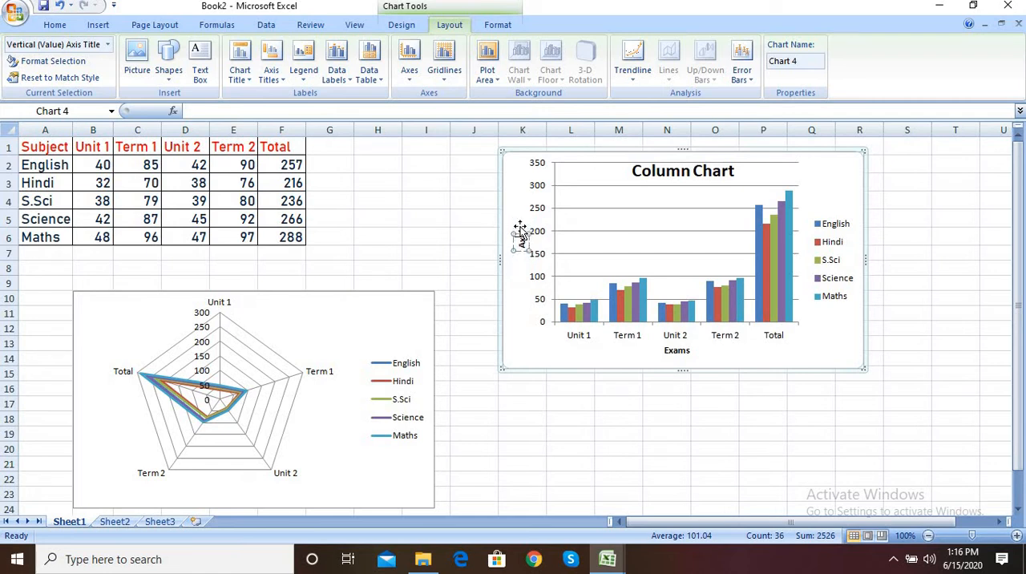
pyautogui.press('BackSpace')
pyautogui.press('BackSpace')
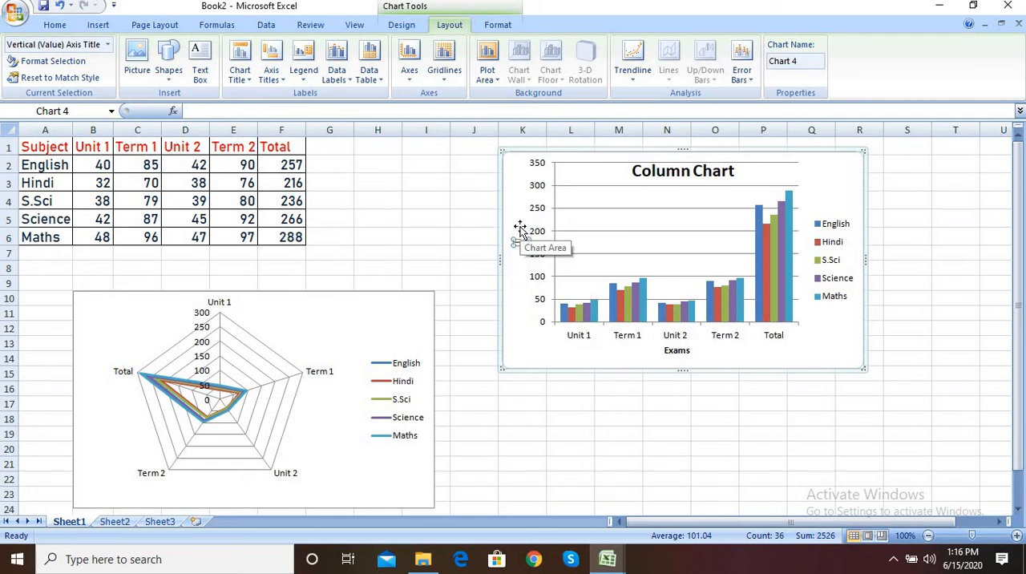
pyautogui.write('Marks')
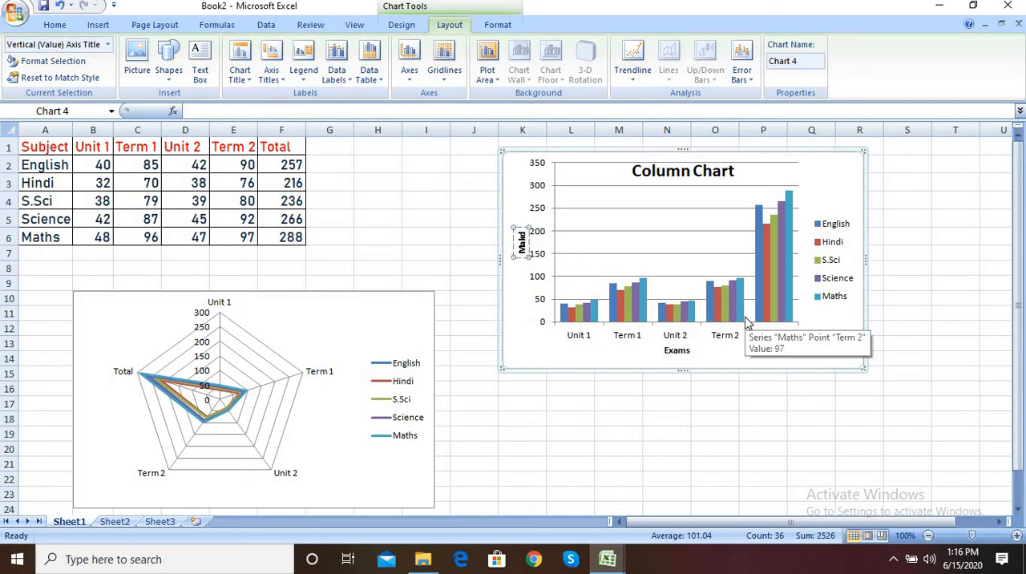
pyautogui.press('BackSpace')
pyautogui.press('BackSpace')
pyautogui.write('rks')
pyautogui.click(703, 345)
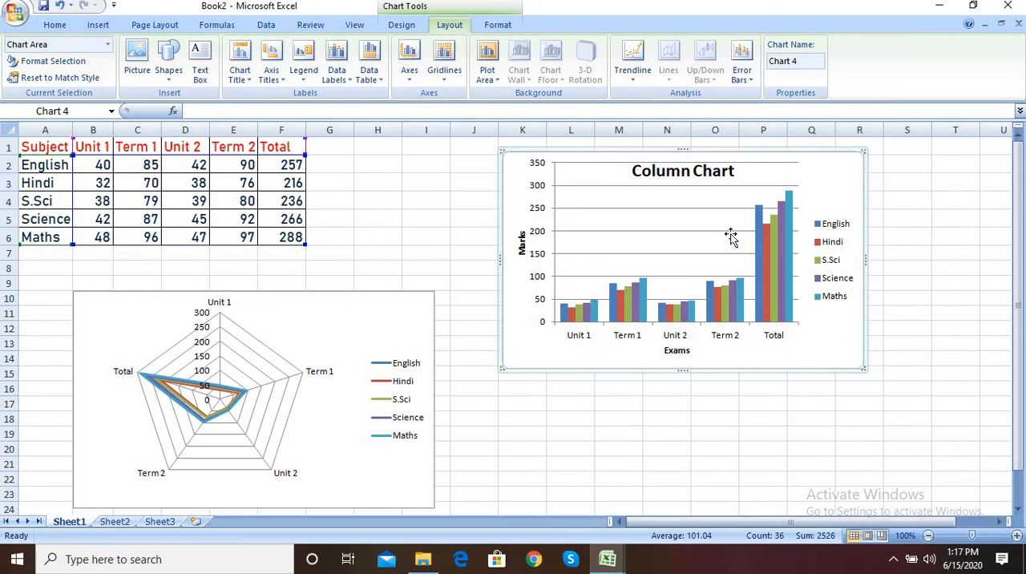
# Step: Place the column chart's legend on the left side of the chart
pyautogui.click(830, 285)
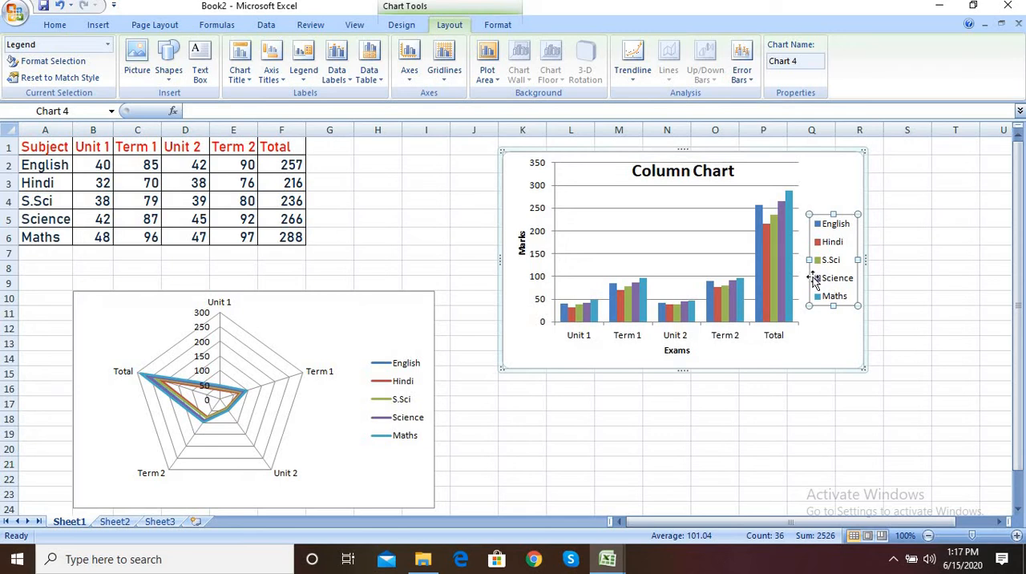
pyautogui.click(307, 80)
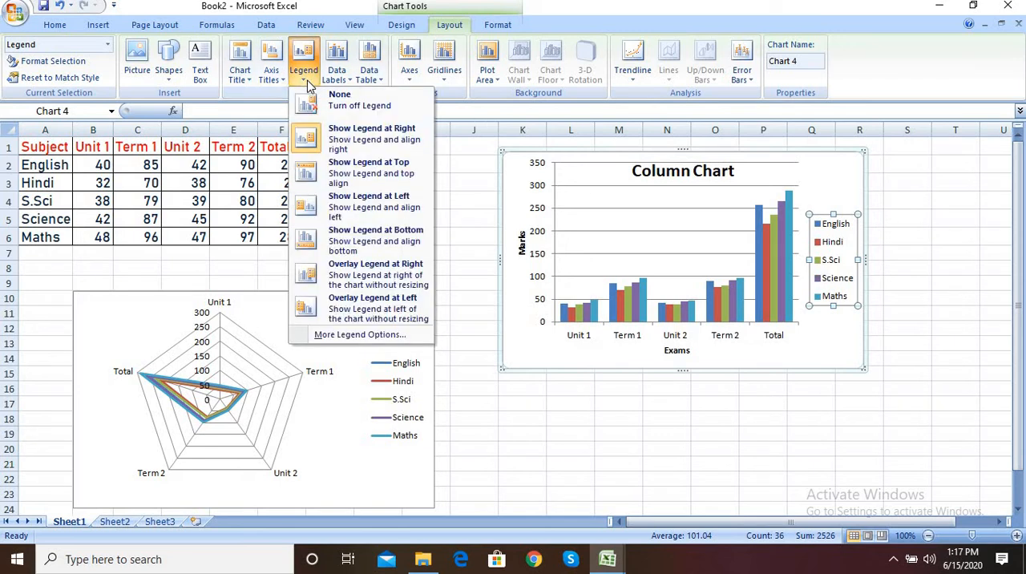
pyautogui.click(356, 207)
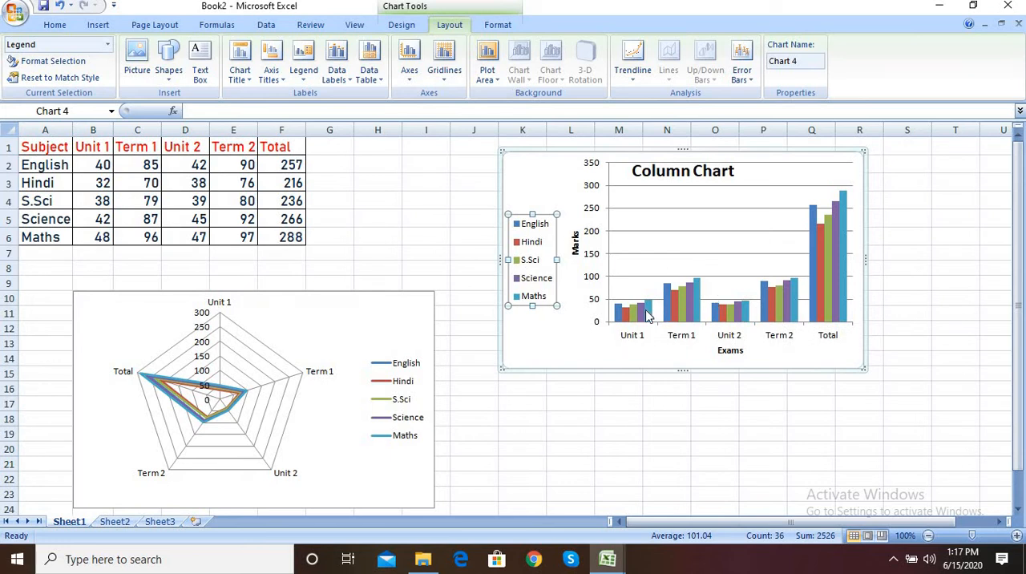
# Step: Add Inside End data labels to the S.Sci series of the column chart
pyautogui.click(683, 313)
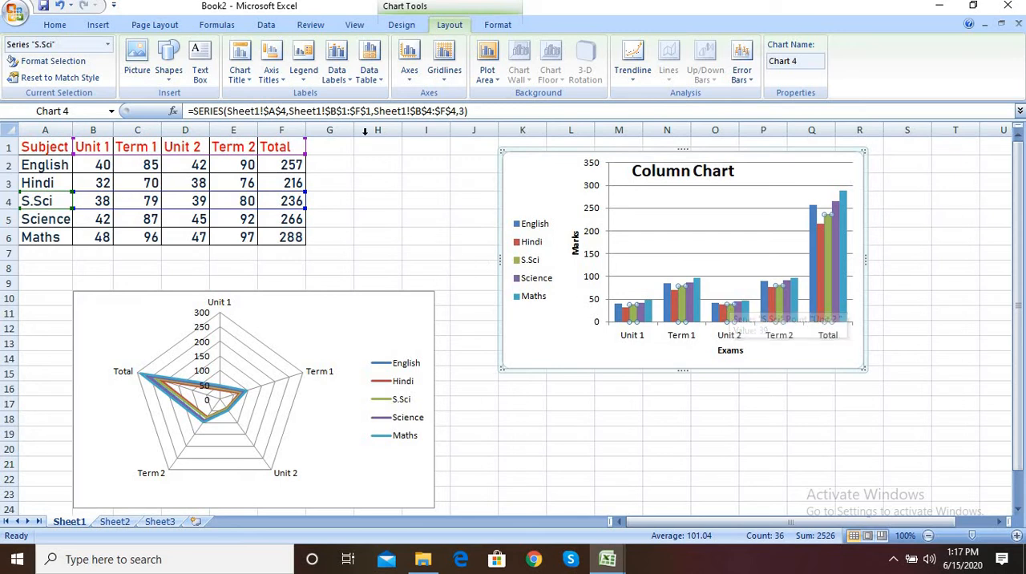
pyautogui.click(337, 64)
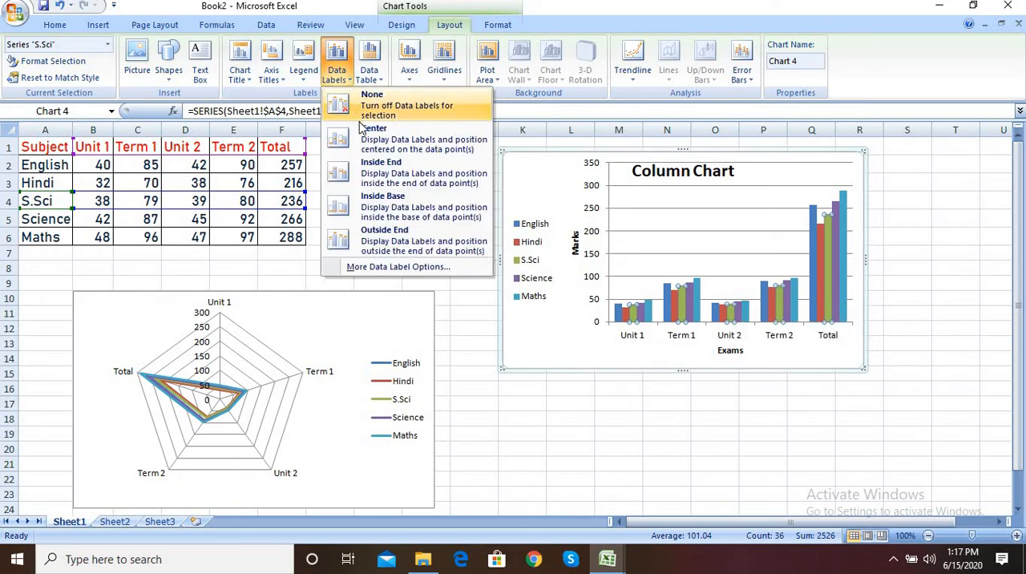
pyautogui.click(374, 165)
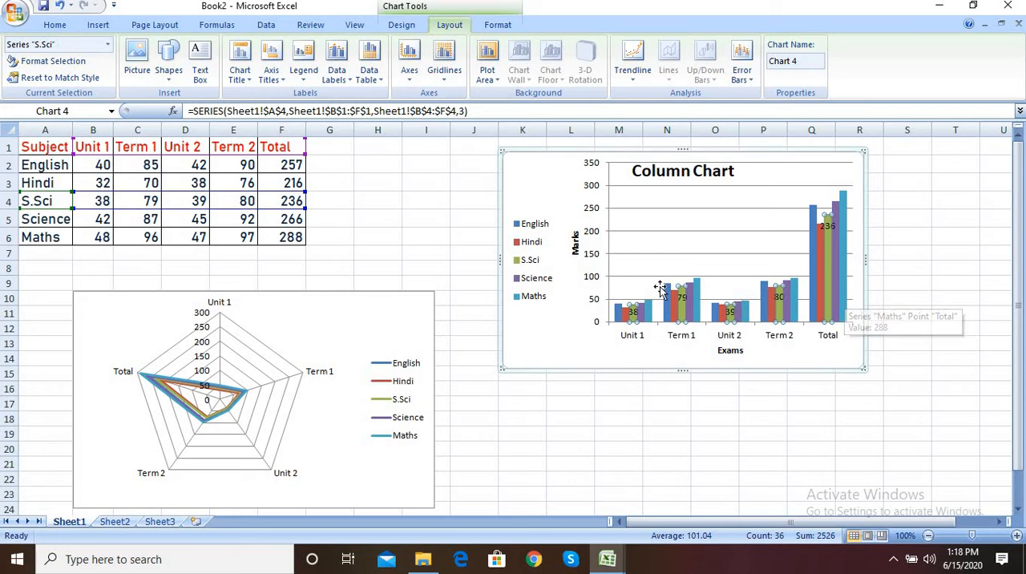
# Step: Show a data table without legend keys below the column chart
pyautogui.click(641, 259)
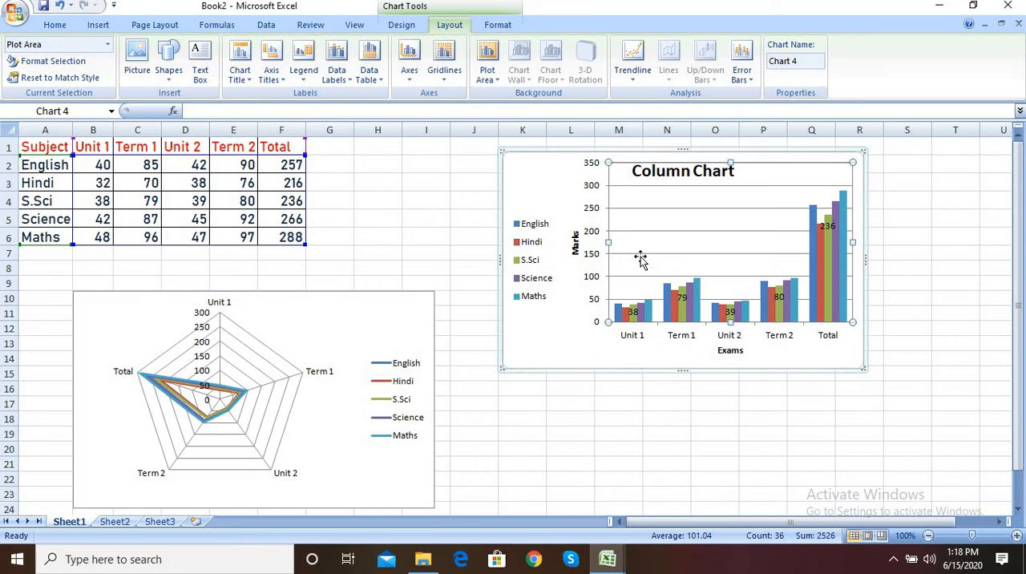
pyautogui.click(372, 76)
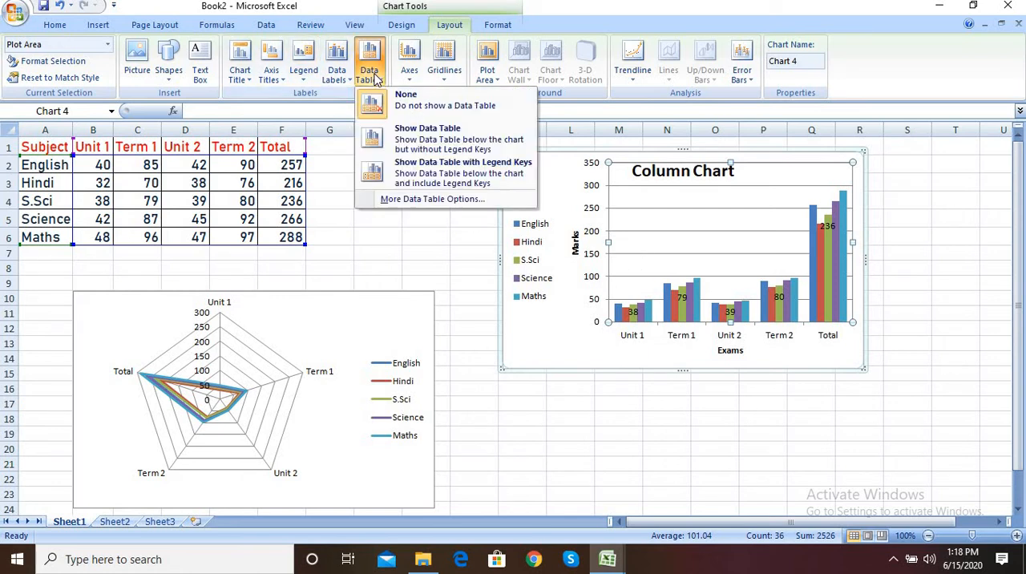
pyautogui.click(431, 149)
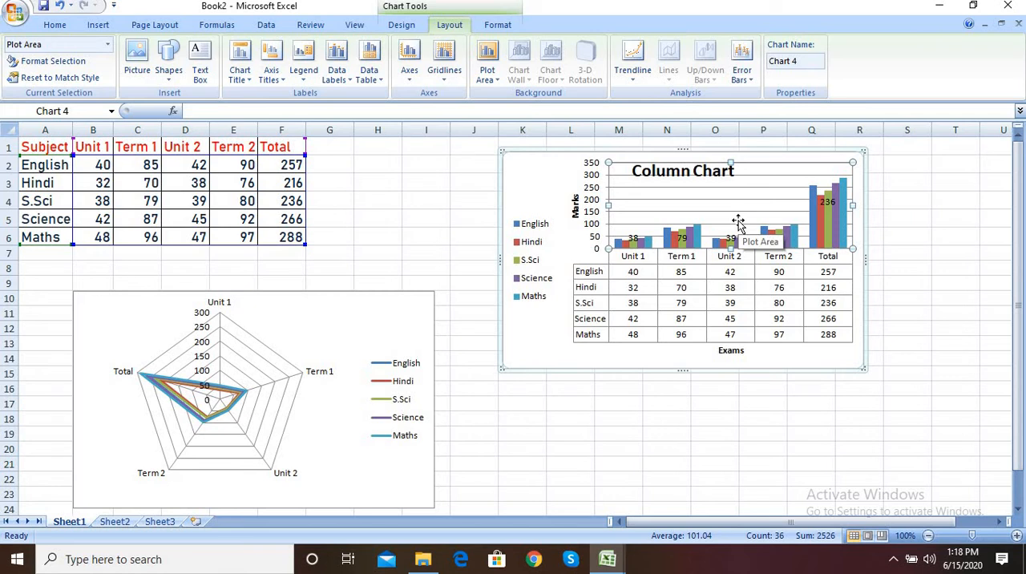
# Step: Delete the column chart, and undo both that deletion and the data table added below the chart
pyautogui.press('Delete')
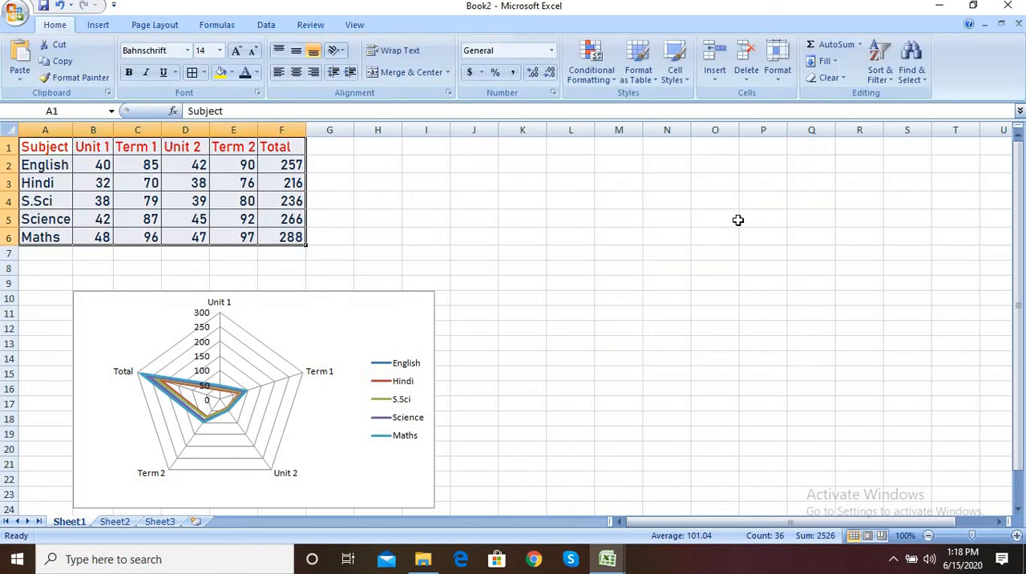
pyautogui.hotkey('ctrl', 'z')
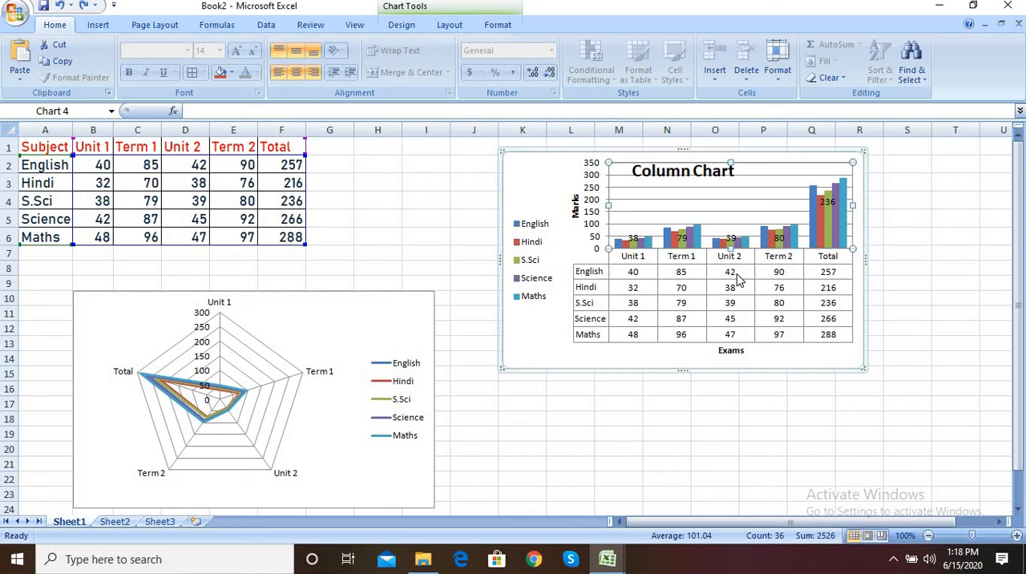
pyautogui.hotkey('ctrl', 'z')
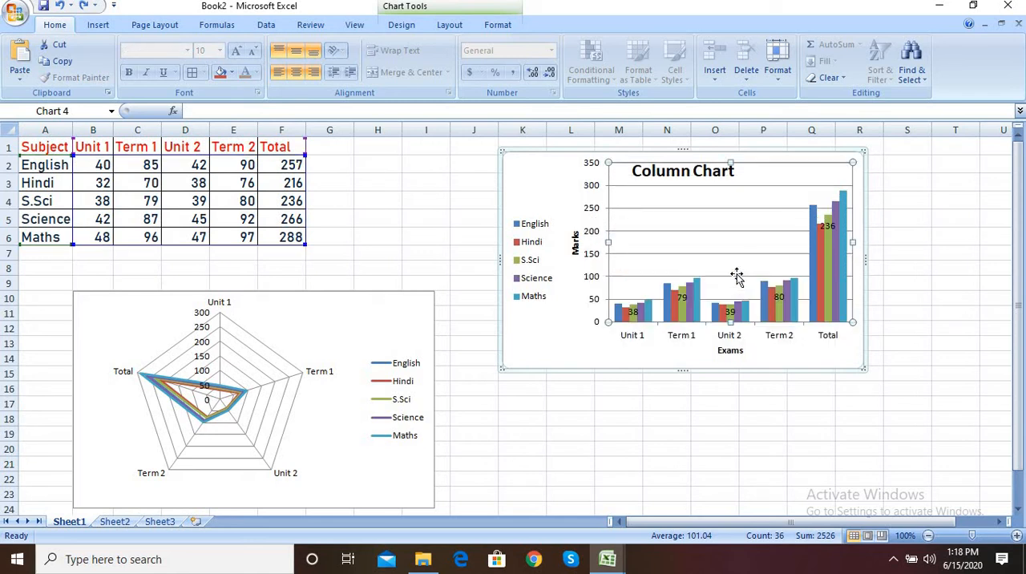
pyautogui.click(604, 358)
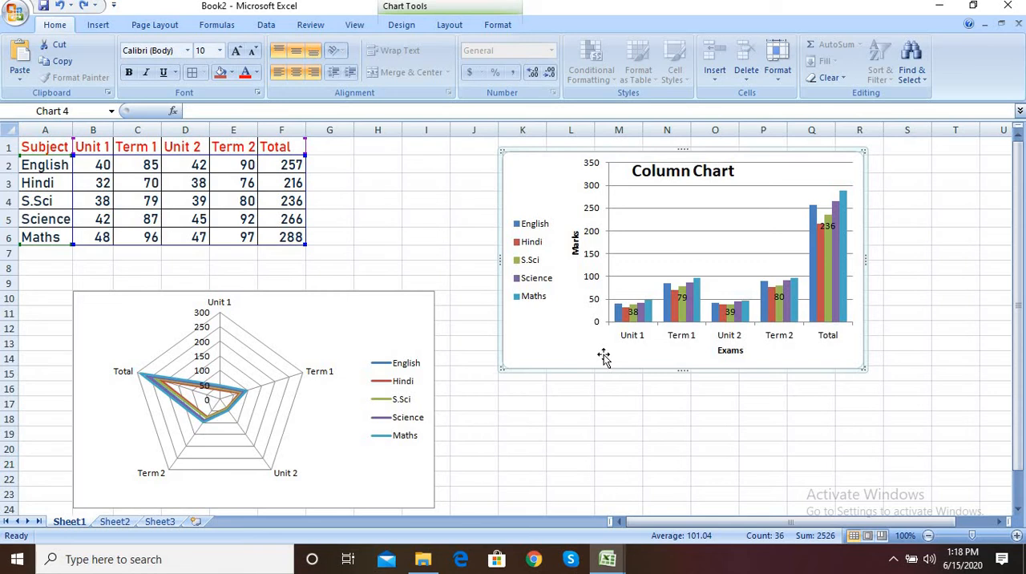
pyautogui.click(683, 272)
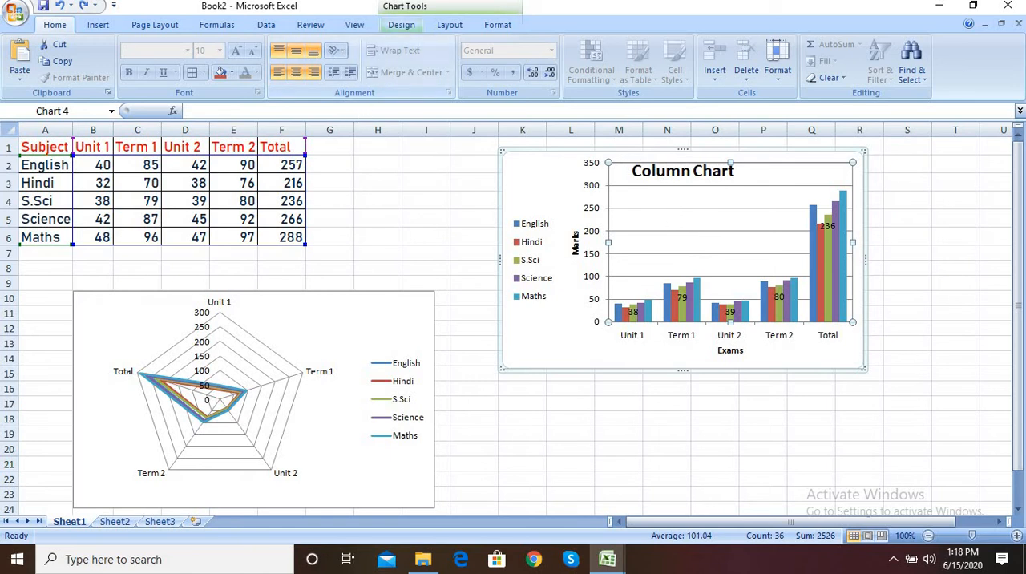
# Step: Try minor horizontal gridlines on the column chart and undo them
pyautogui.click(407, 24)
pyautogui.click(450, 24)
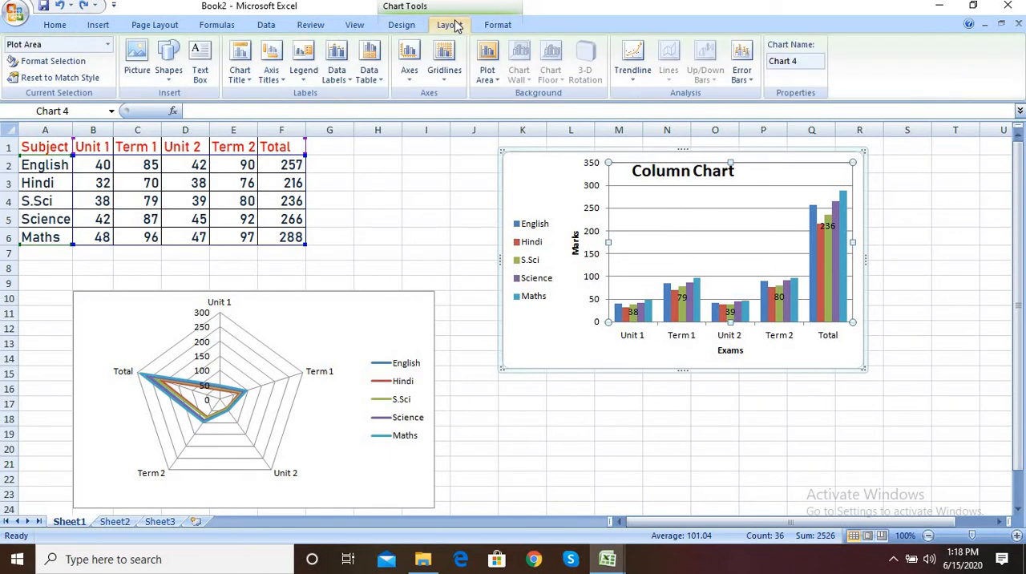
pyautogui.click(443, 76)
pyautogui.moveTo(469, 100)
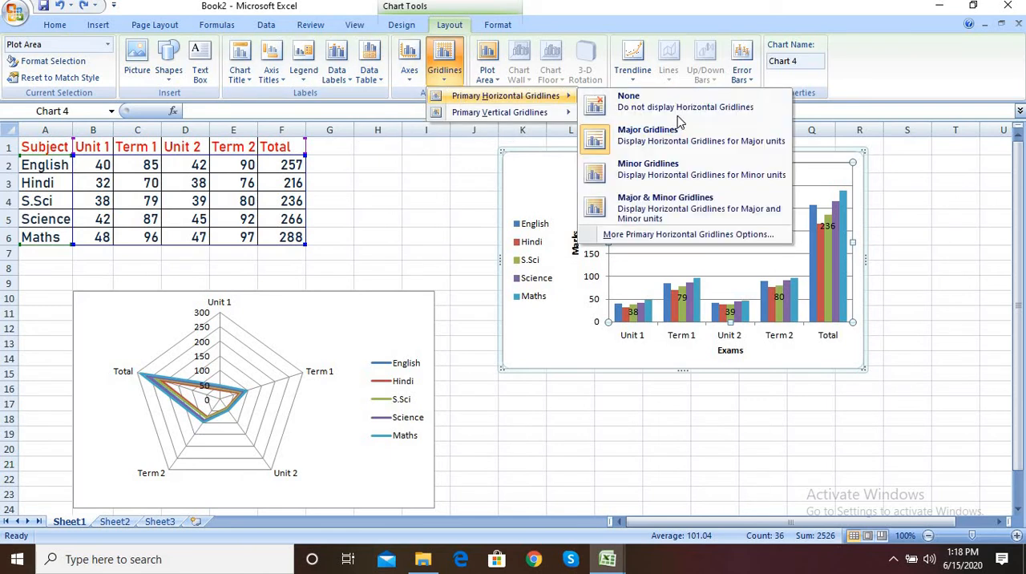
pyautogui.click(667, 181)
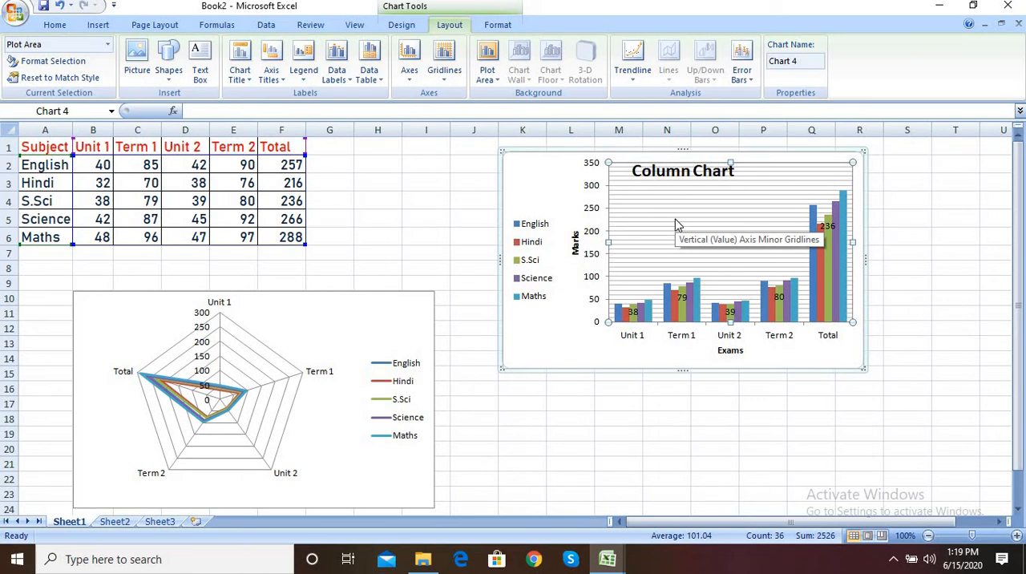
pyautogui.hotkey('ctrl', 'z')
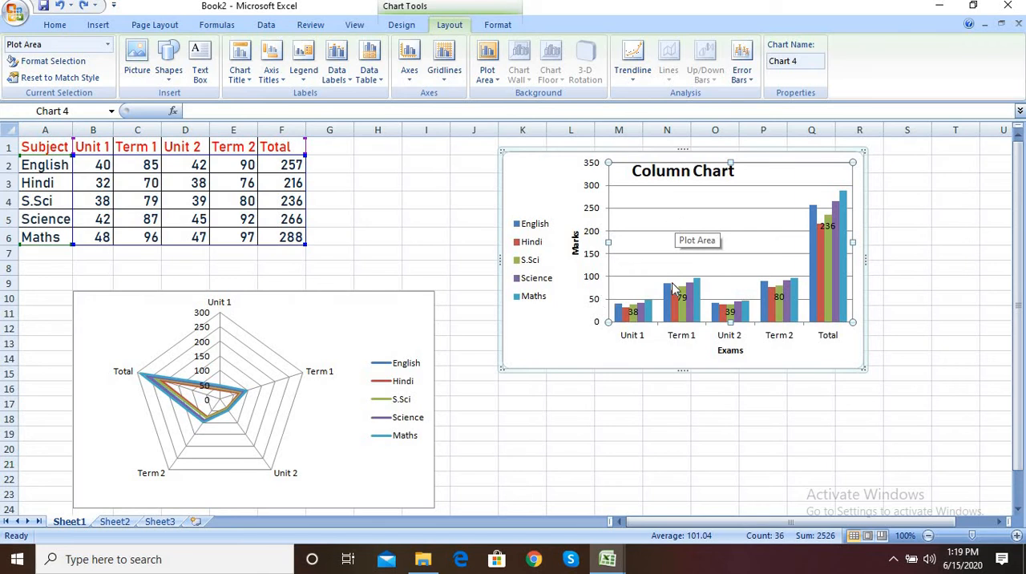
# Step: Move the column chart to Sheet2 as an embedded object and compare Sheet1 with Sheet2
pyautogui.click(579, 317)
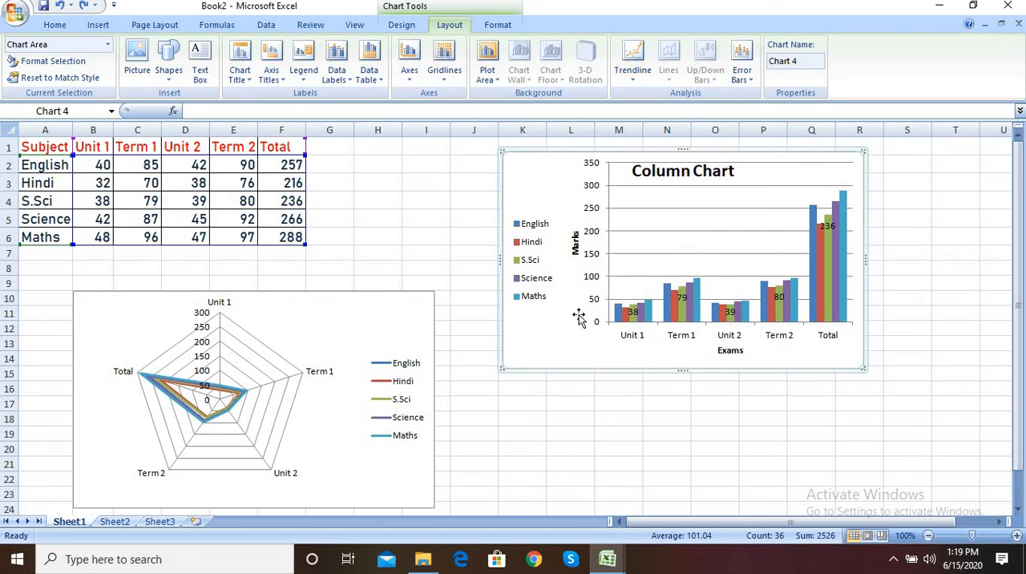
pyautogui.click(401, 25)
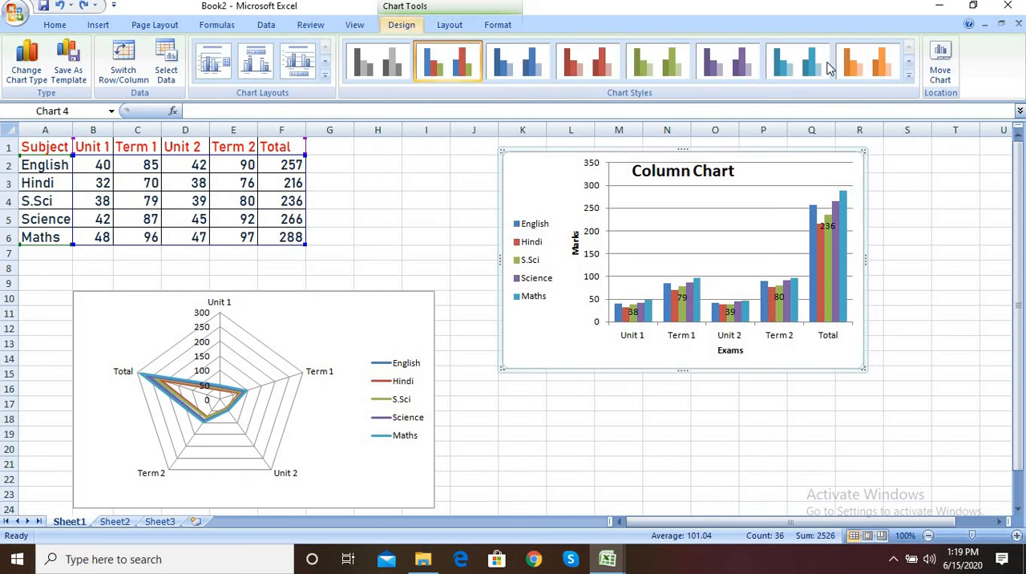
pyautogui.click(939, 72)
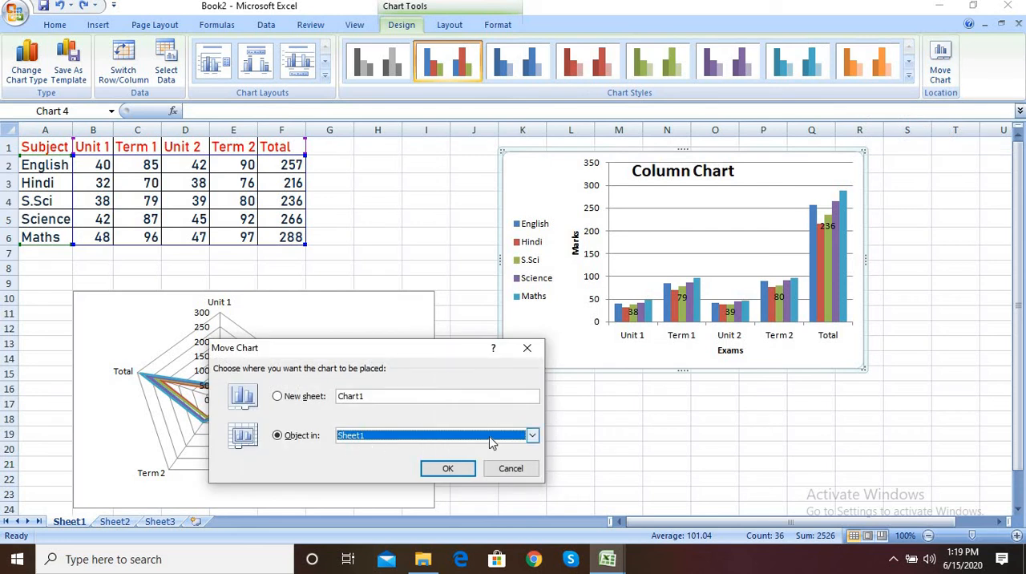
pyautogui.click(533, 436)
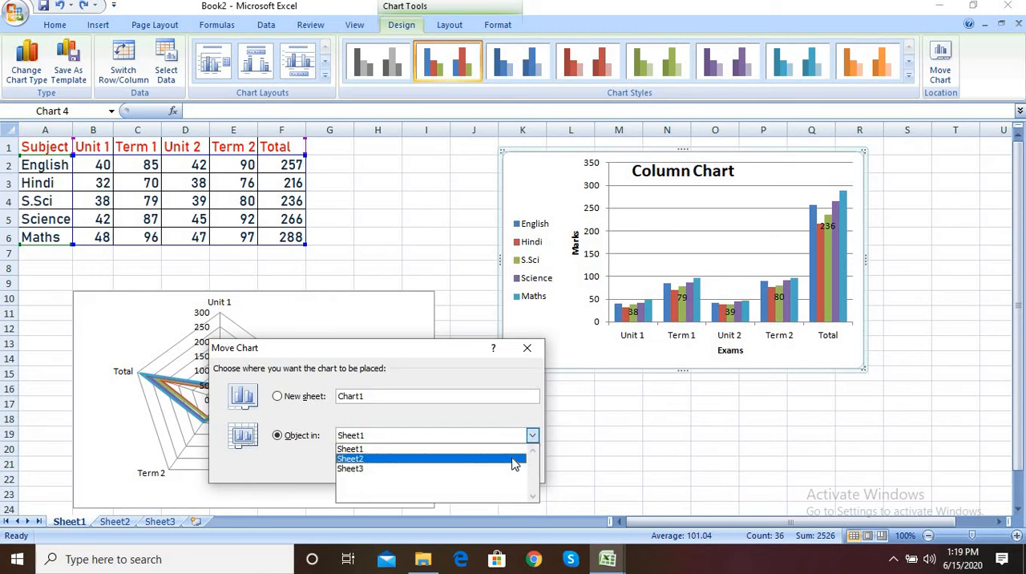
pyautogui.click(513, 459)
pyautogui.click(455, 473)
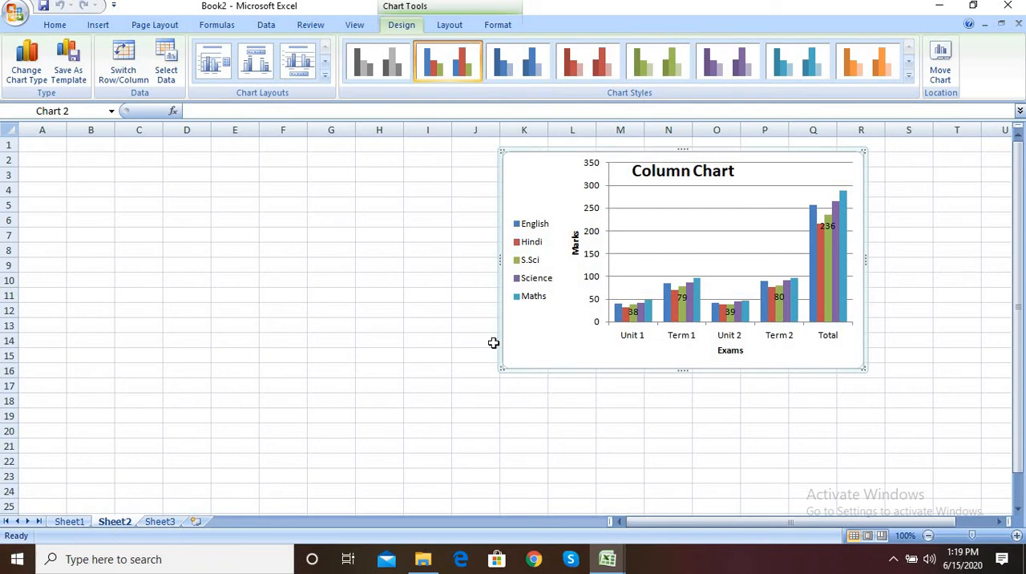
pyautogui.click(72, 521)
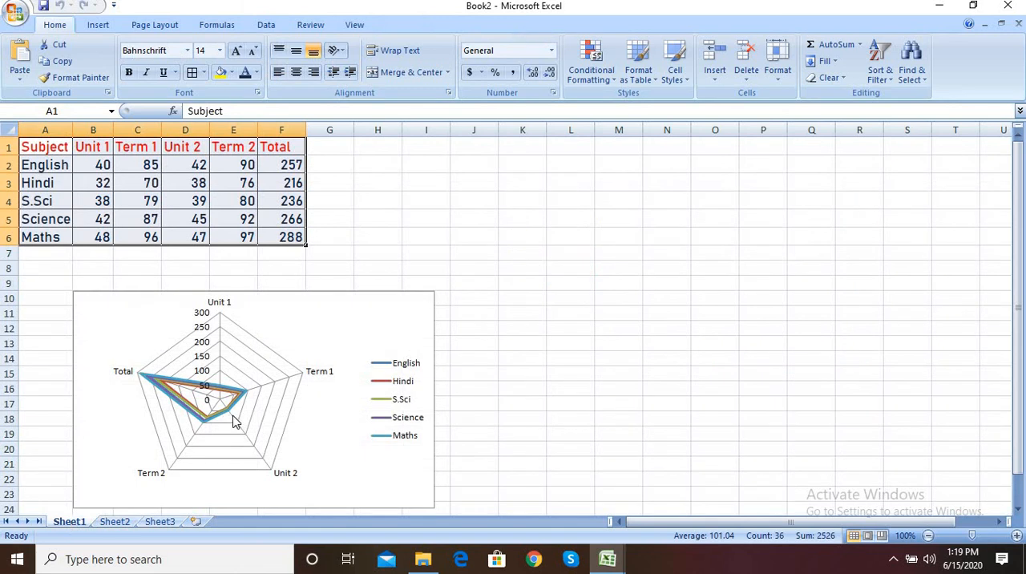
pyautogui.click(115, 522)
# Step: Move the column chart from Sheet2 back into Sheet1 as an embedded object and deselect it
pyautogui.click(644, 287)
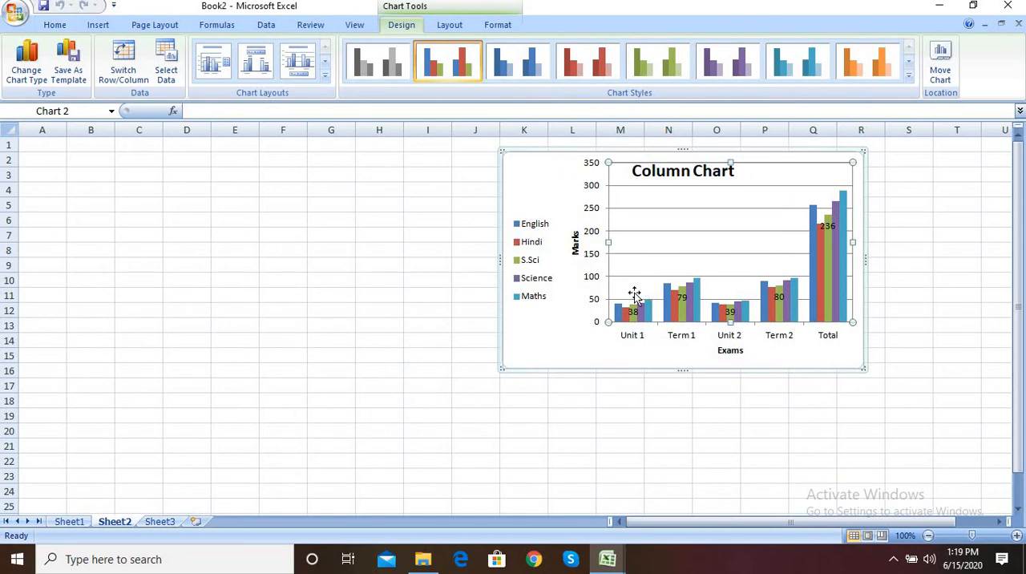
pyautogui.click(585, 323)
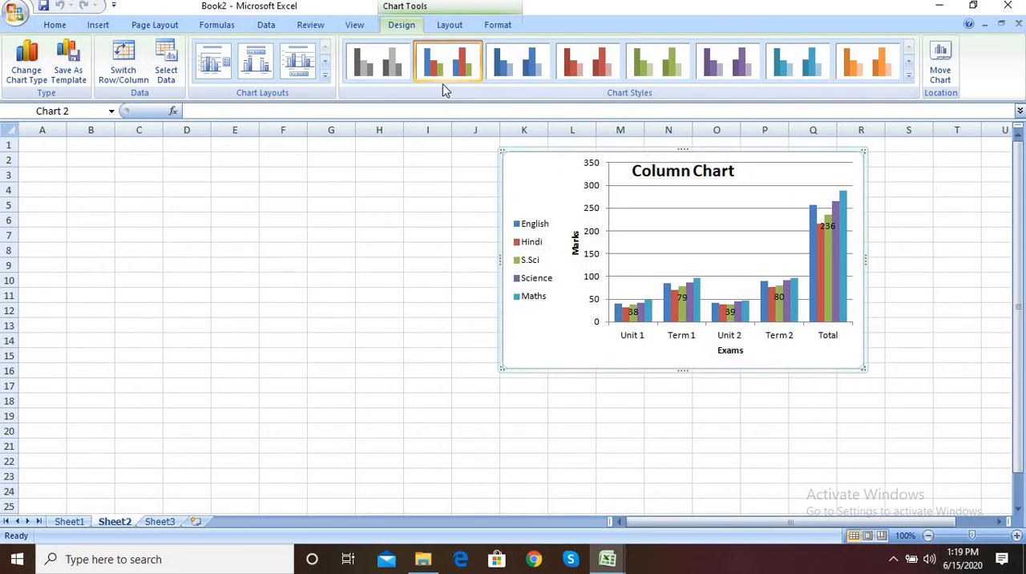
pyautogui.click(940, 66)
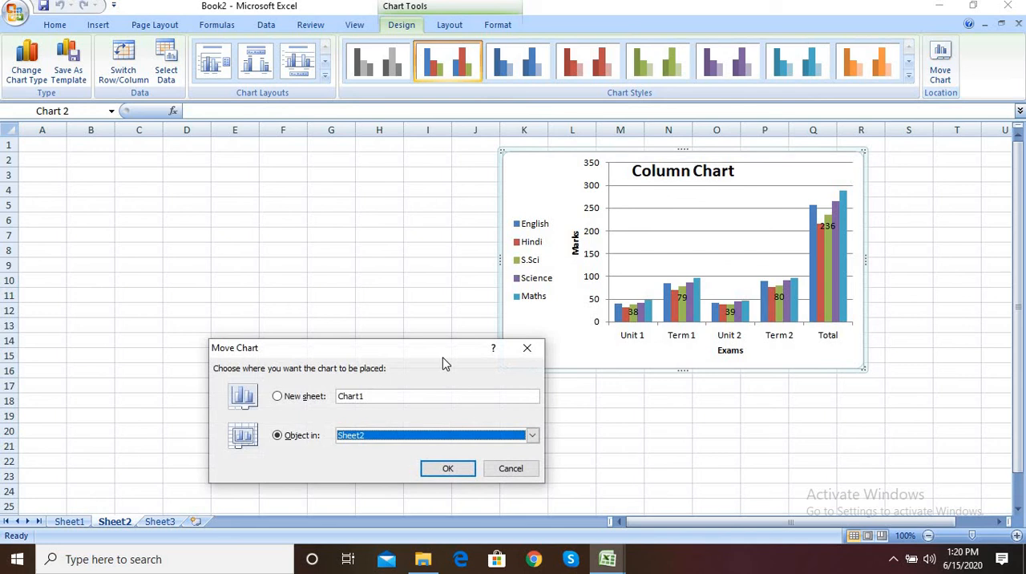
pyautogui.click(357, 440)
pyautogui.click(359, 449)
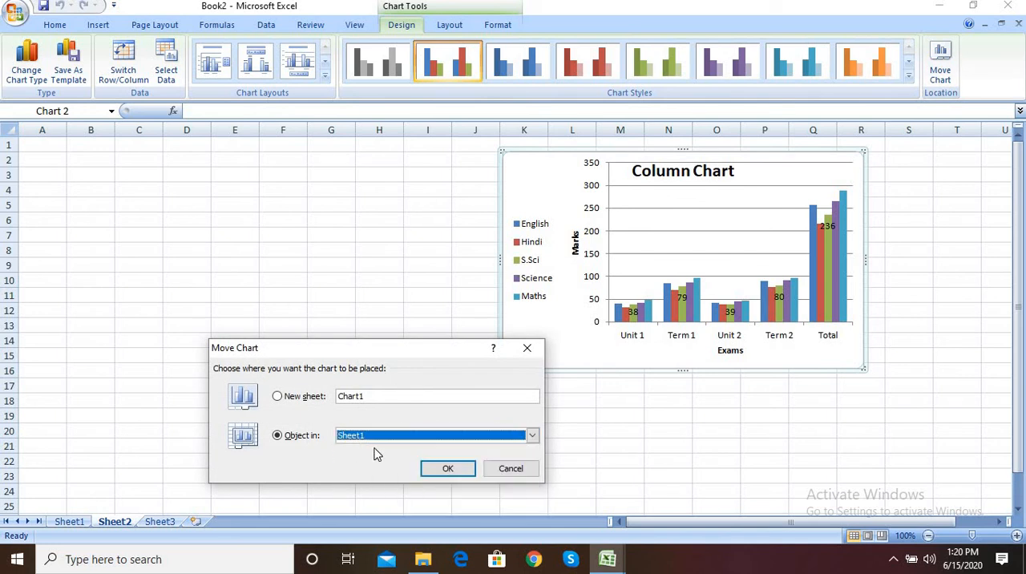
pyautogui.click(446, 470)
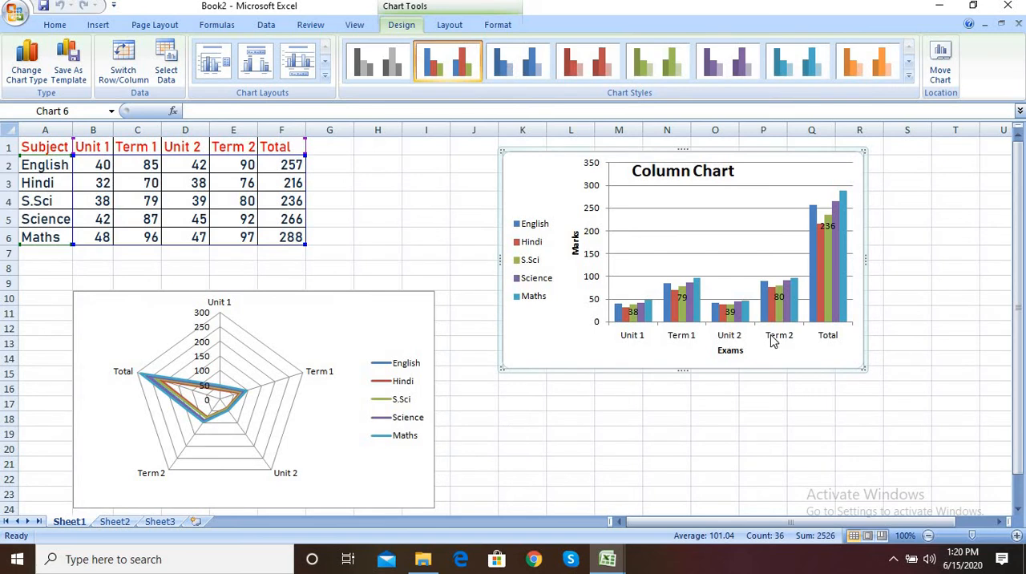
pyautogui.click(750, 408)
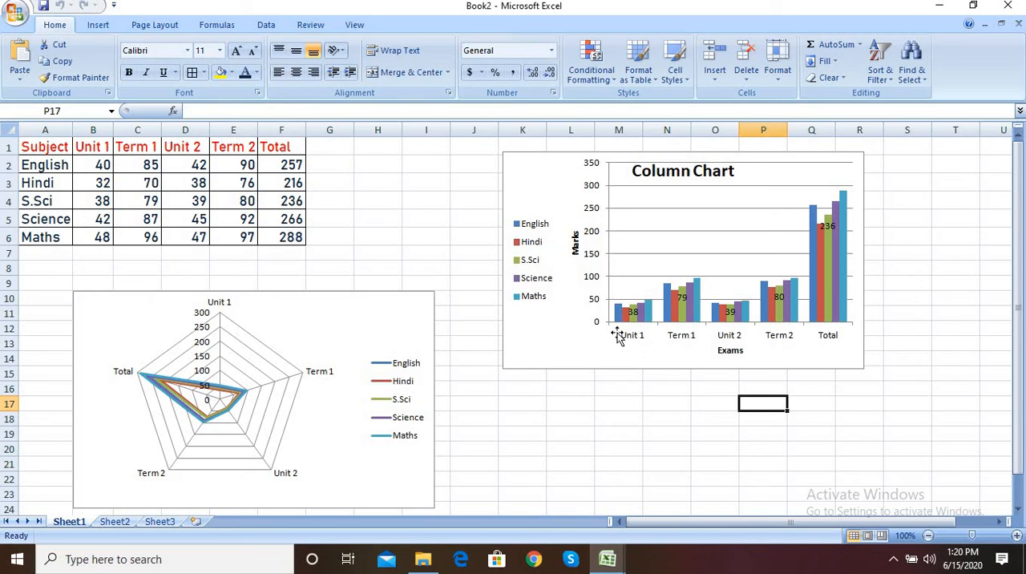
# Step: Change the column chart on Sheet1 to the Clustered Bar type and undo that change
pyautogui.click(547, 198)
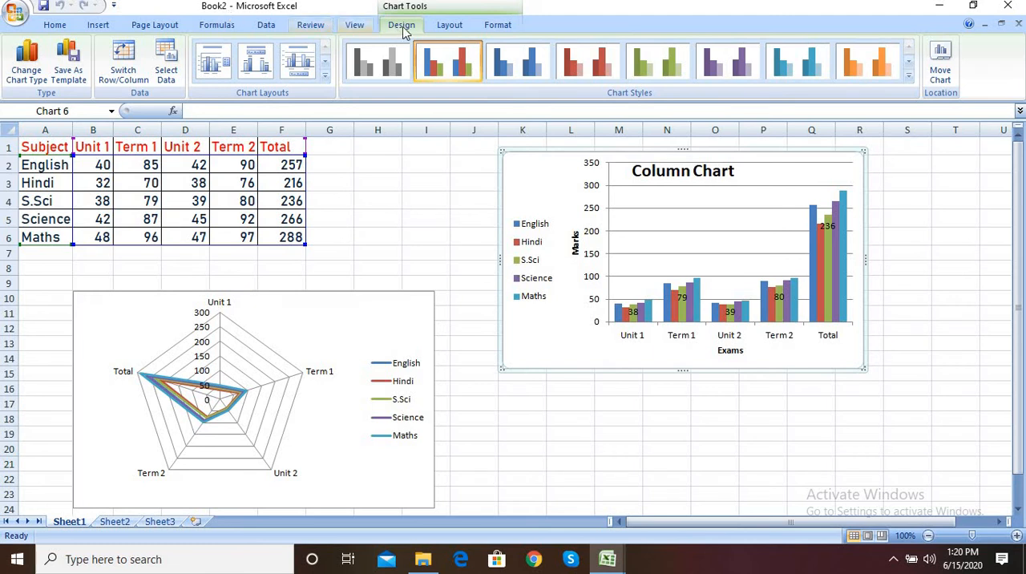
pyautogui.click(29, 77)
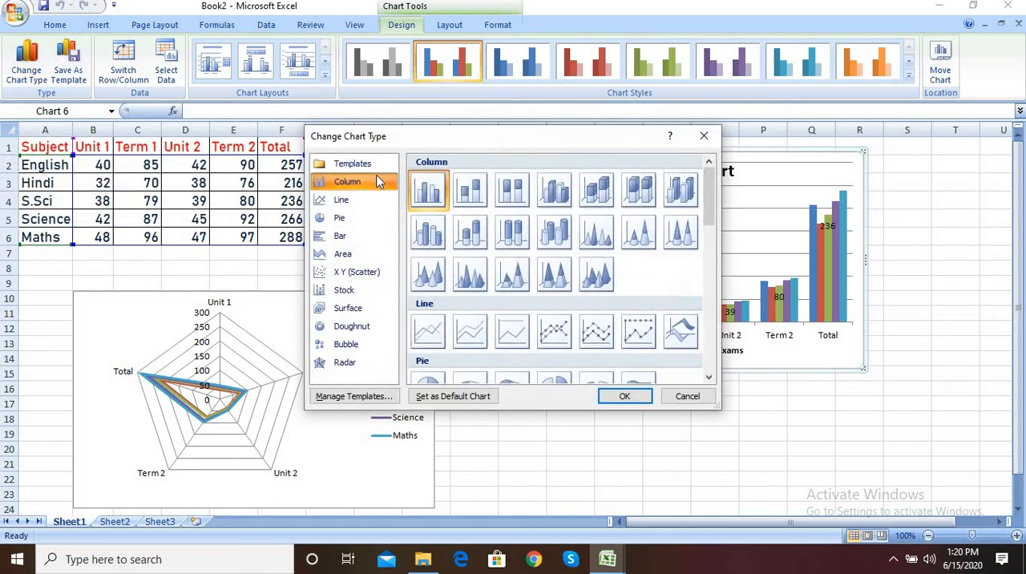
pyautogui.click(362, 238)
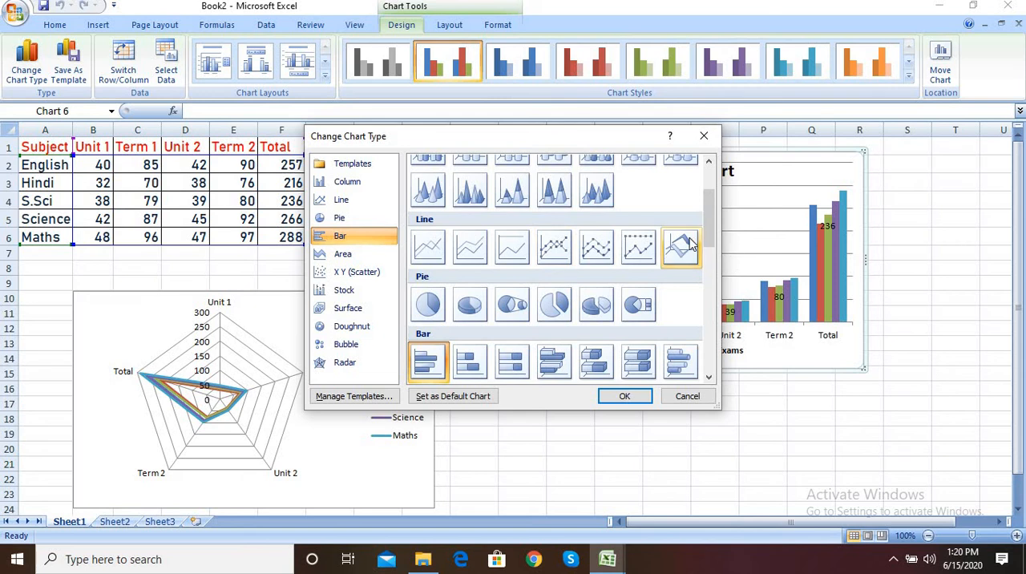
pyautogui.moveTo(710, 221); pyautogui.dragTo(713, 207)
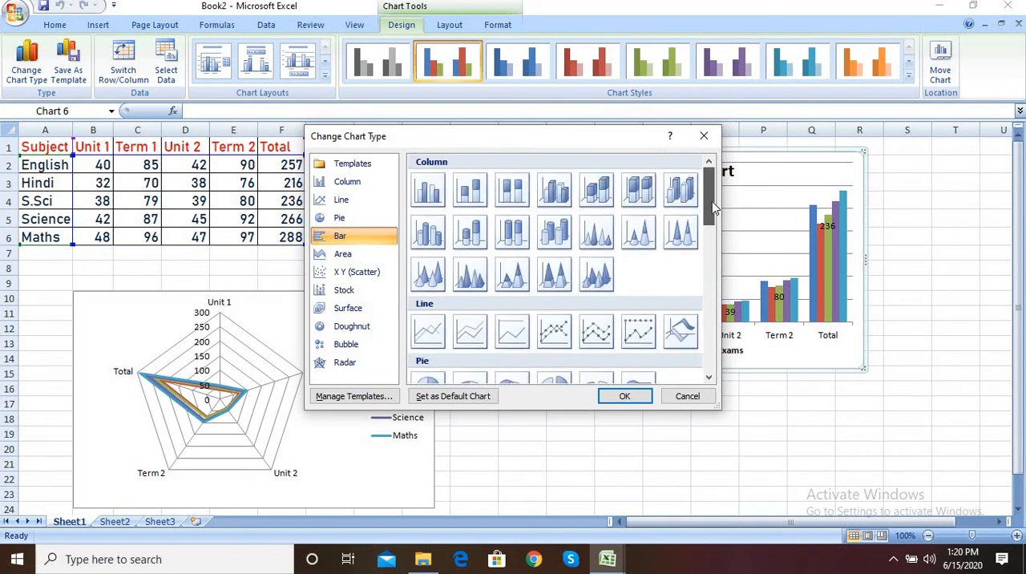
pyautogui.scroll(-4, 713, 210)
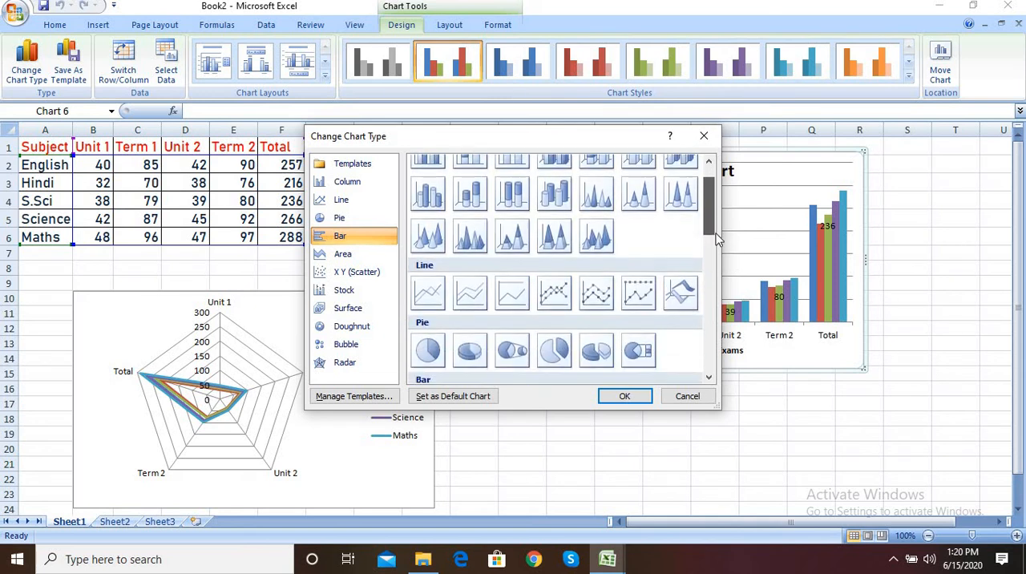
pyautogui.scroll(-3, 719, 251)
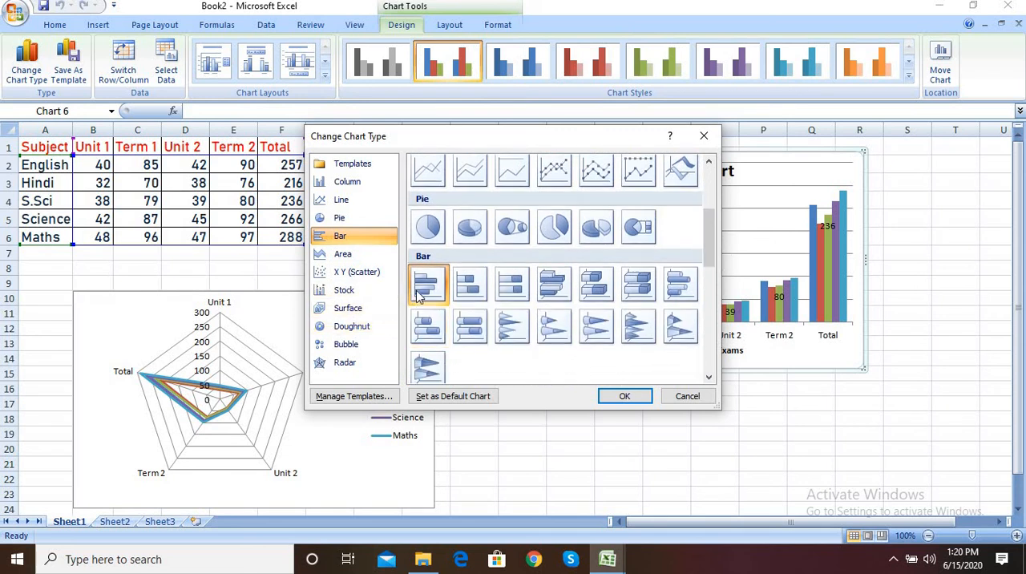
pyautogui.click(447, 298)
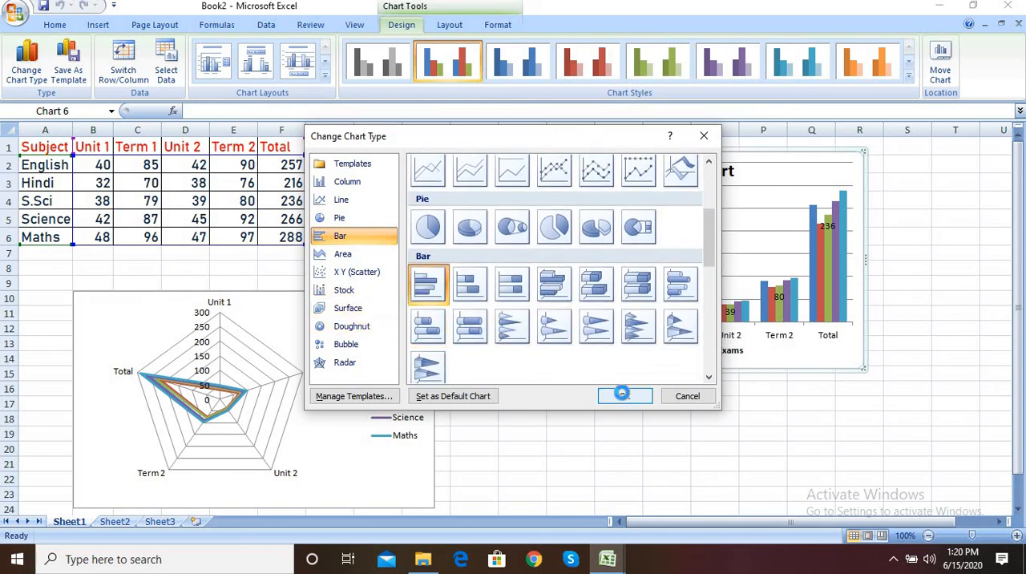
pyautogui.click(624, 396)
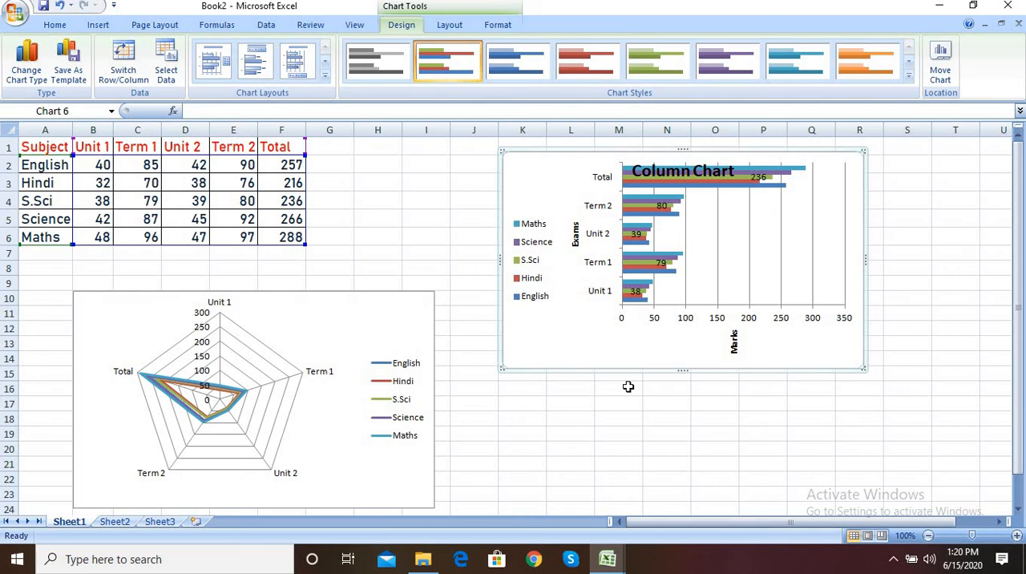
pyautogui.hotkey('ctrl', 'z')
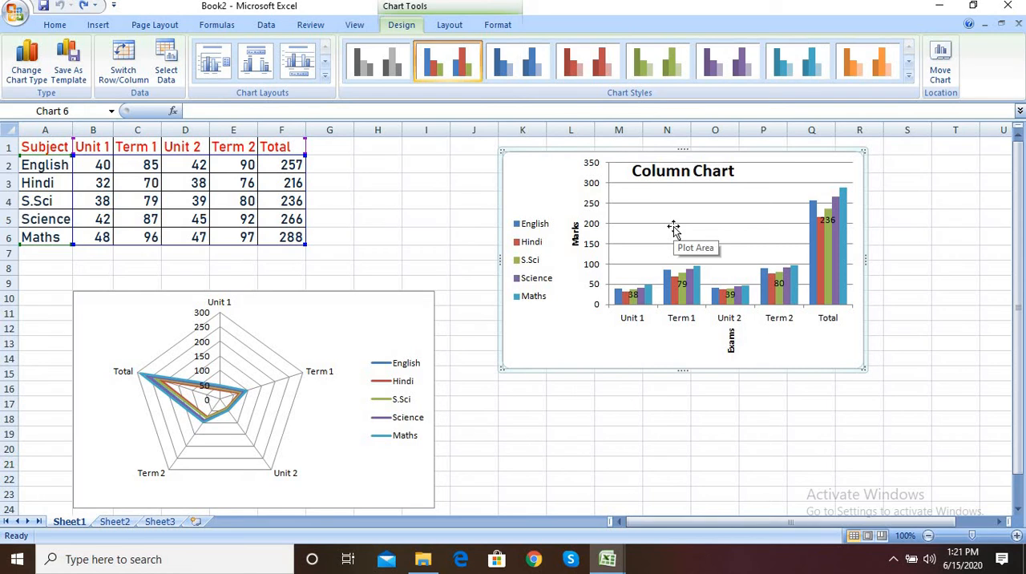
# Step: Open the data source settings of the column chart
pyautogui.click(760, 201)
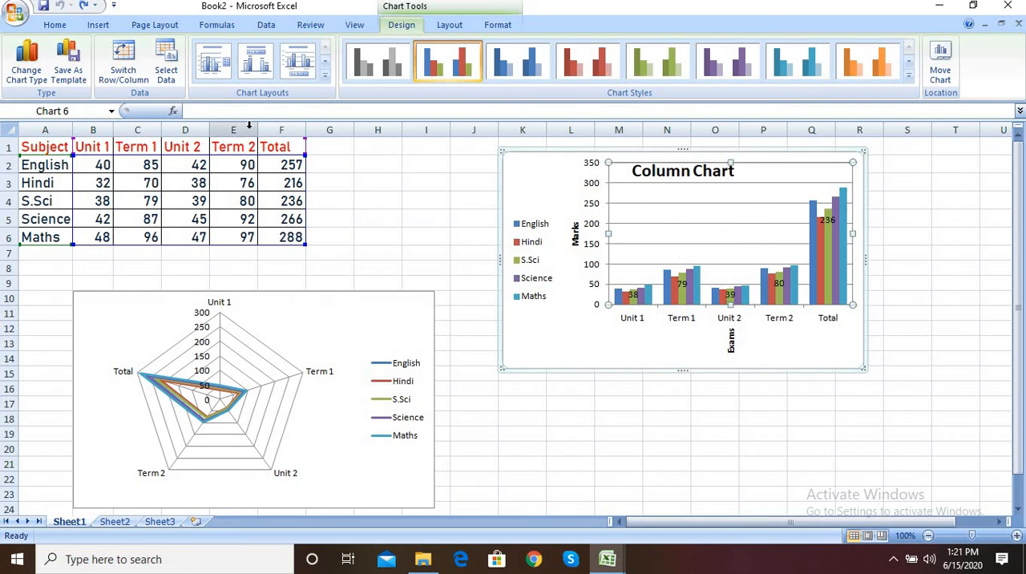
pyautogui.click(168, 79)
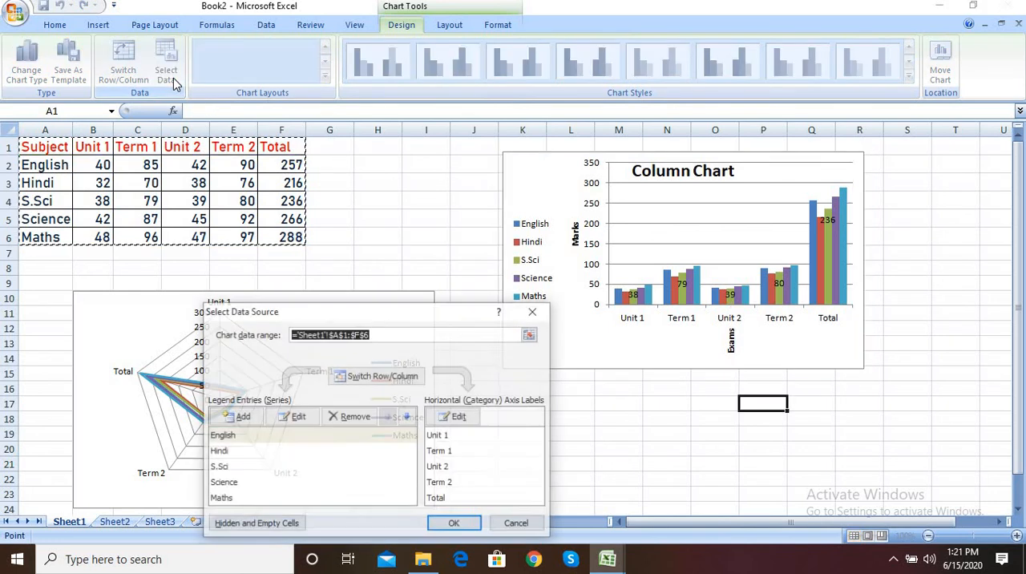